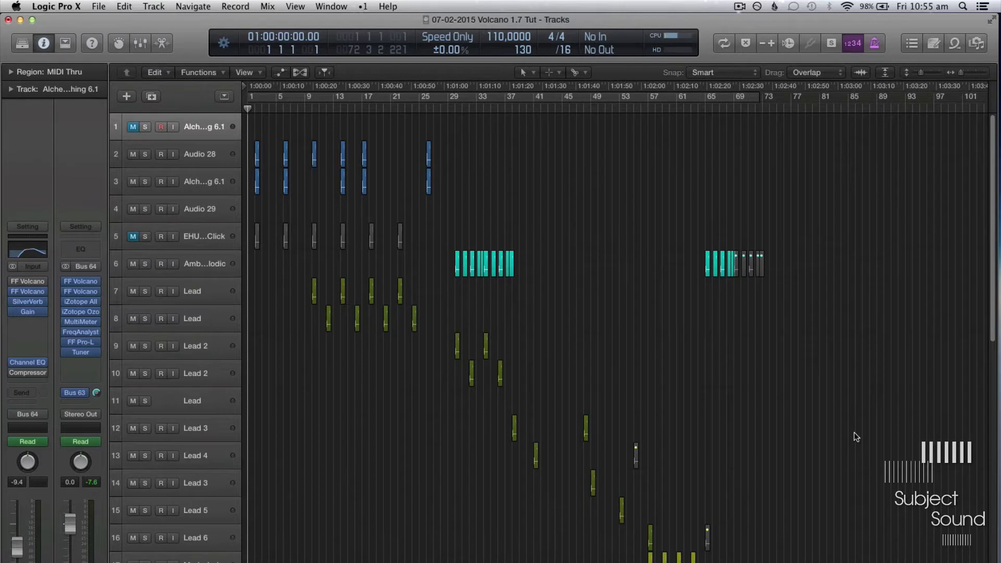
left_click(42, 339)
mouse_move(52, 487)
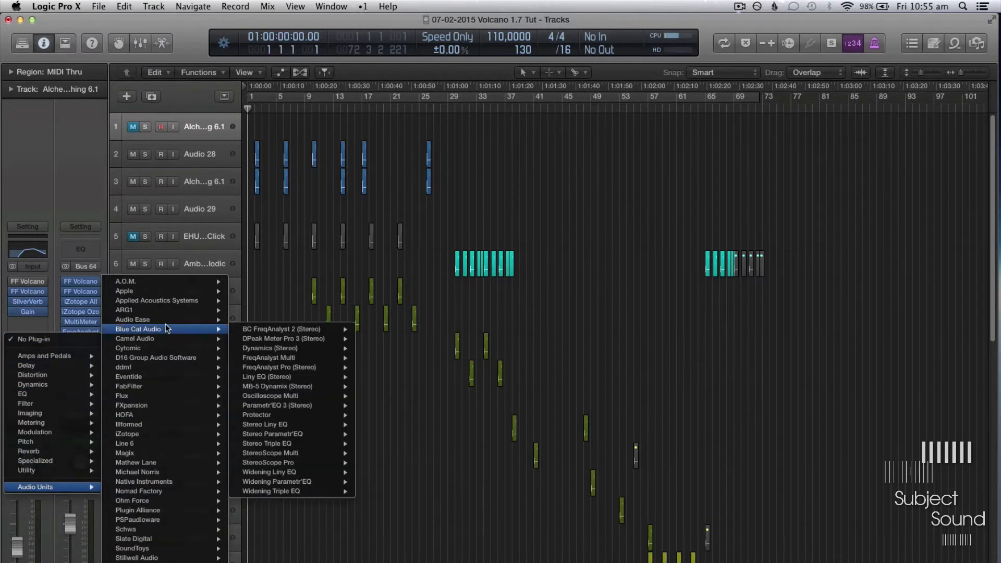
left_click(486, 454)
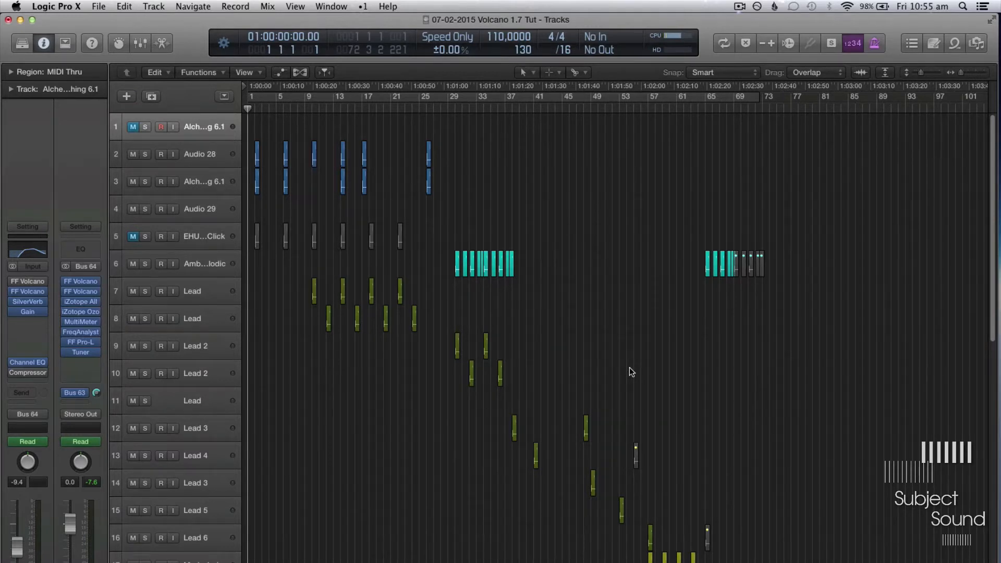
Open the second FF Volcano plug-in of the Audio 28 track and examine its filter routing and filter shape options
left_click(218, 212)
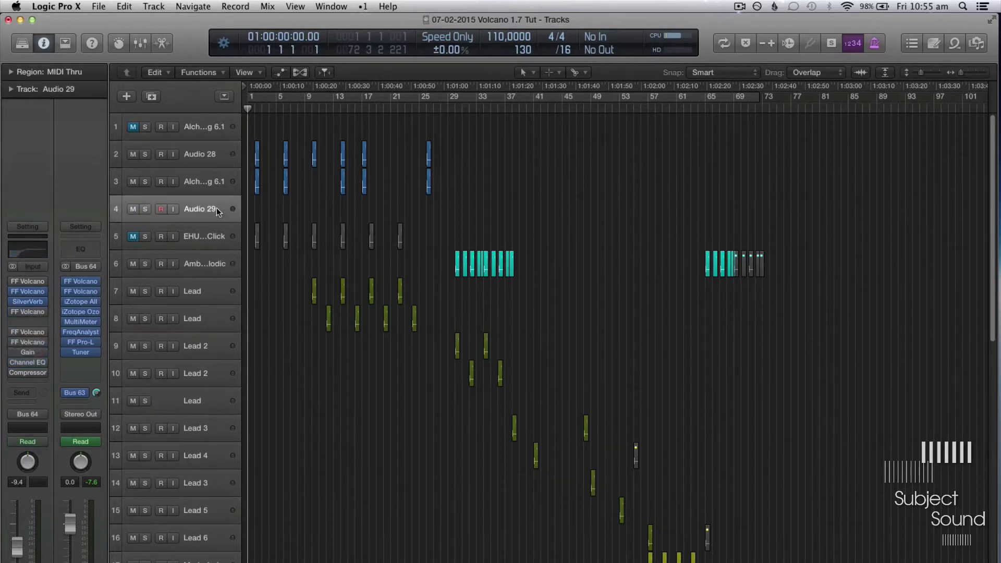
left_click(225, 155)
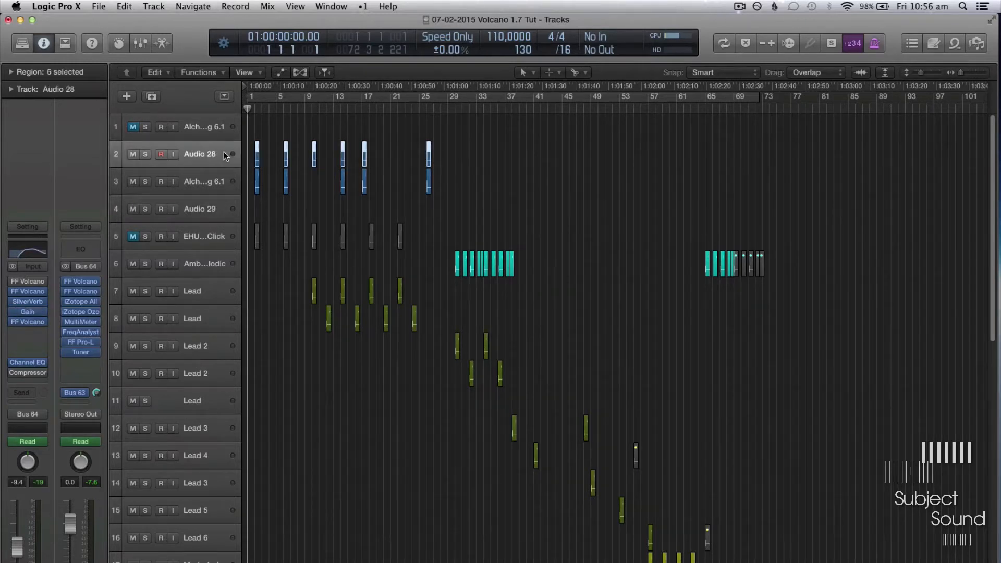
key("super+Right")
key("super+Down")
key("super+Down")
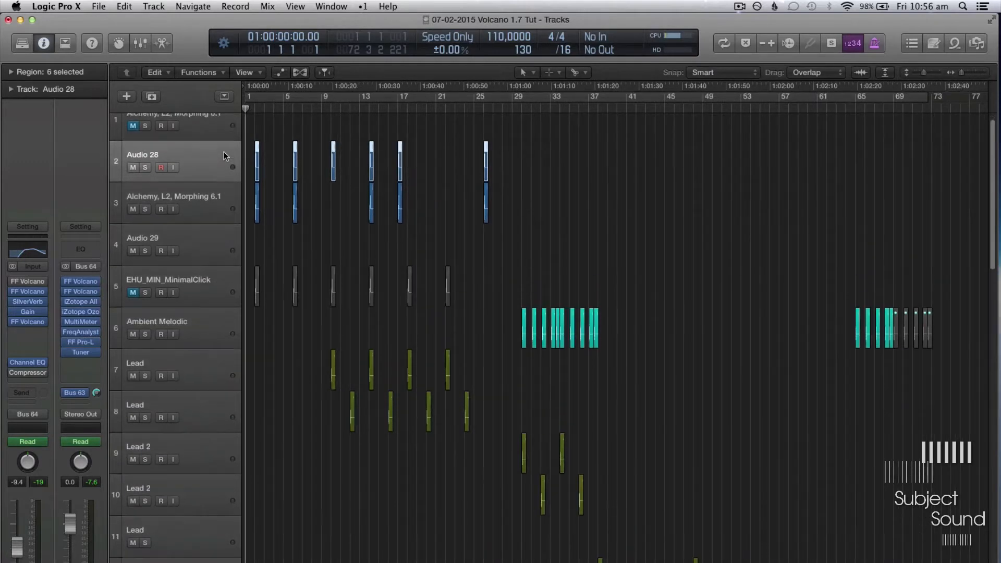
key("super+Right")
scroll(224, 153, "left", 1)
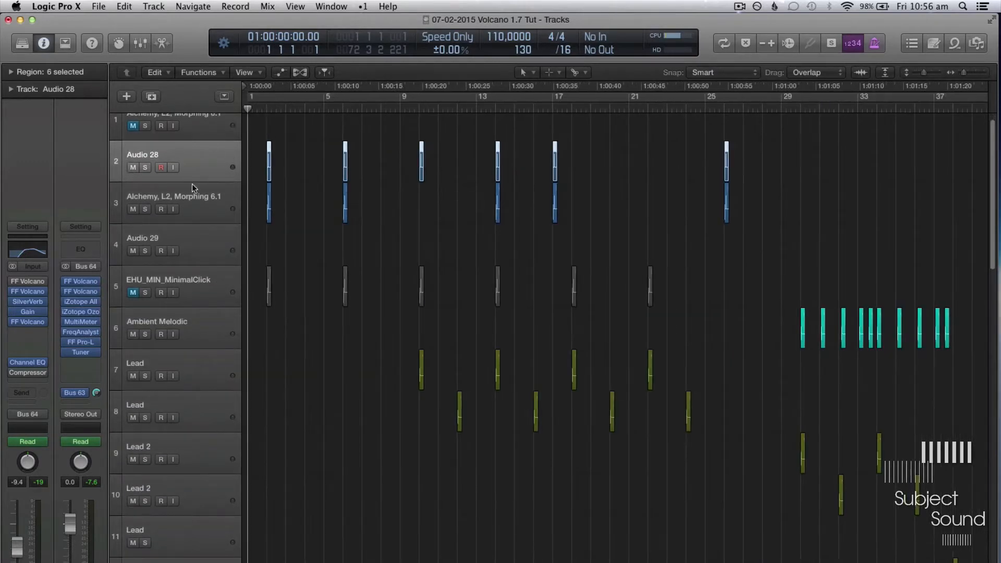
left_click(28, 292)
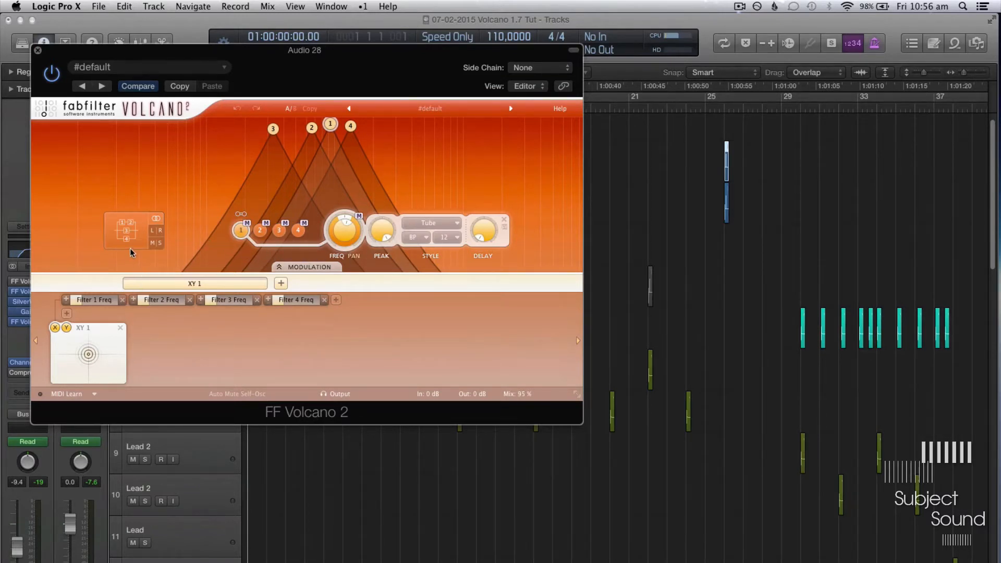
left_click(124, 231)
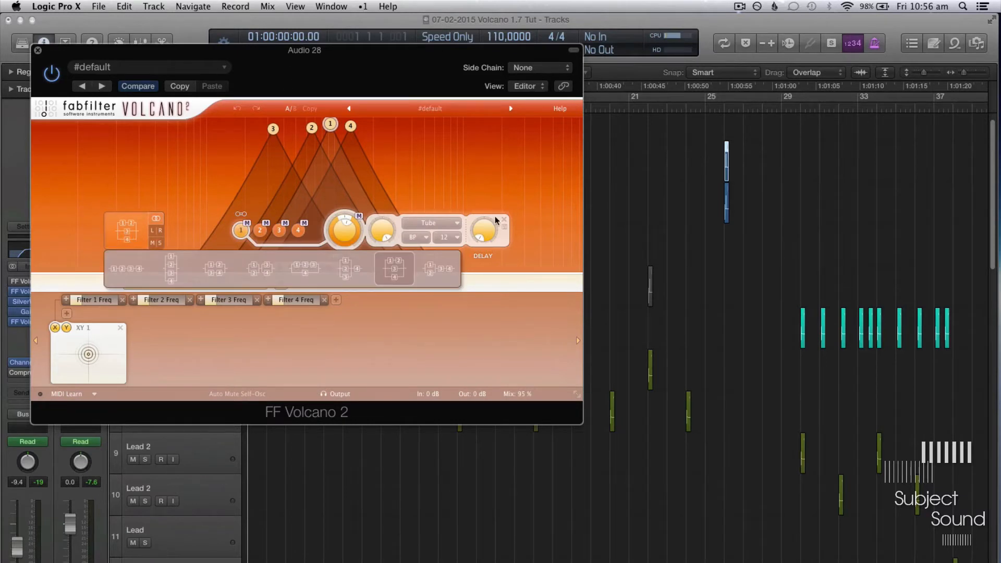
left_click(421, 239)
left_click(458, 317)
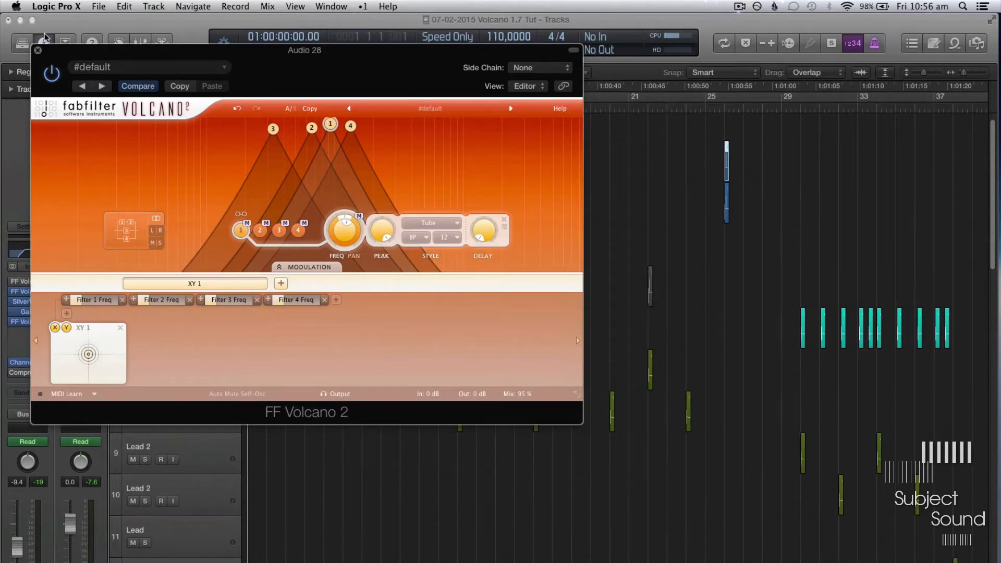
left_click(37, 51)
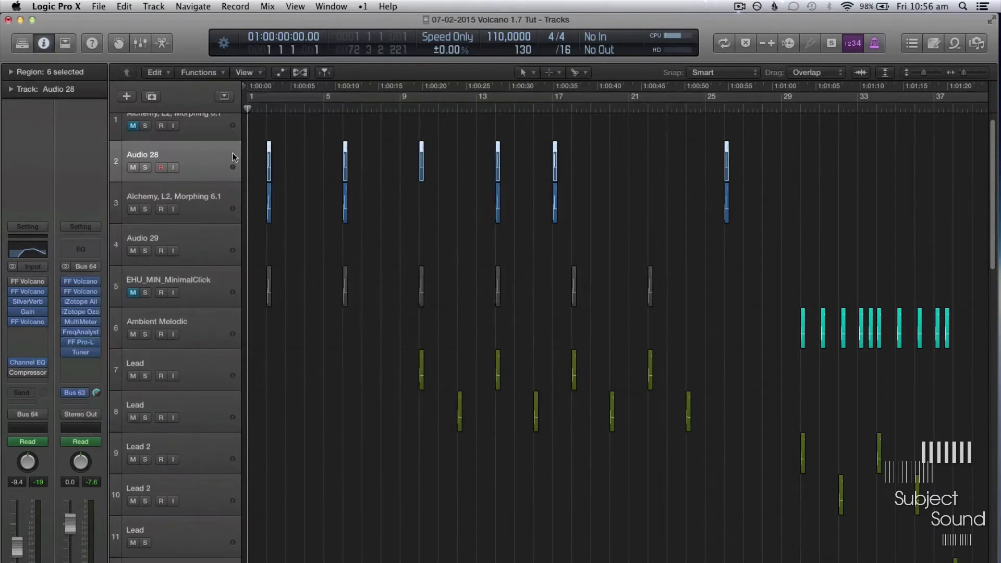
Solo the Audio 28 regions and remove the bypassed FF Volcano and Compressor plug-ins from the track's channel strip
key("super+Right")
key("super+Right")
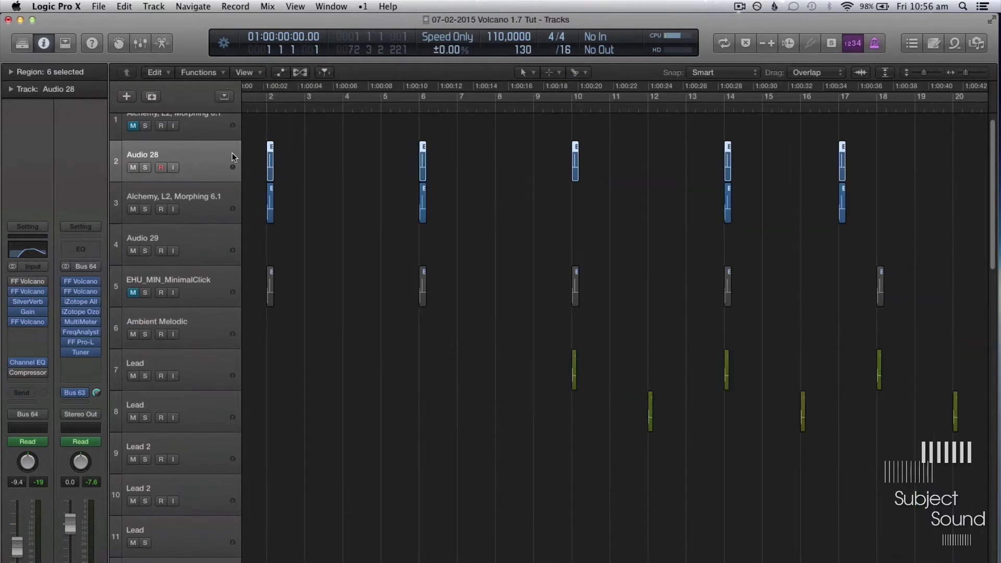
key("super+Left")
key("super+Left")
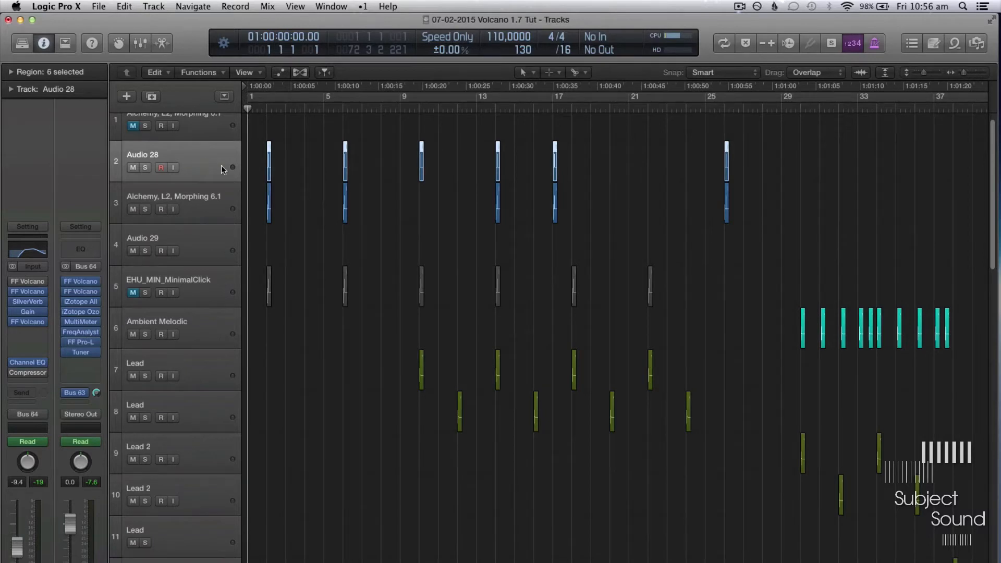
key("super+Right")
key("super+Right")
key("super+Right")
scroll(355, 184, "left", 3)
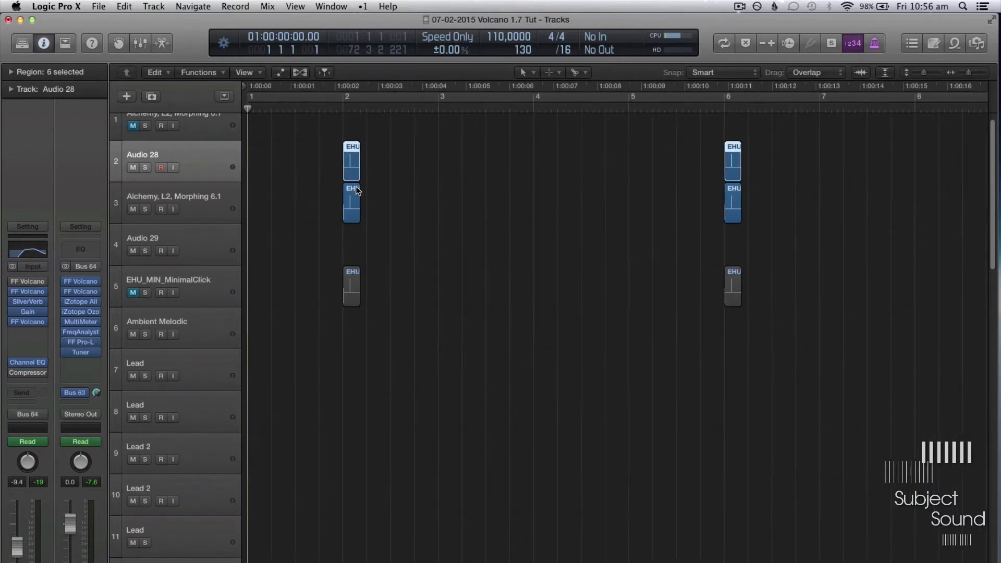
key("ctrl+s")
left_click(44, 282)
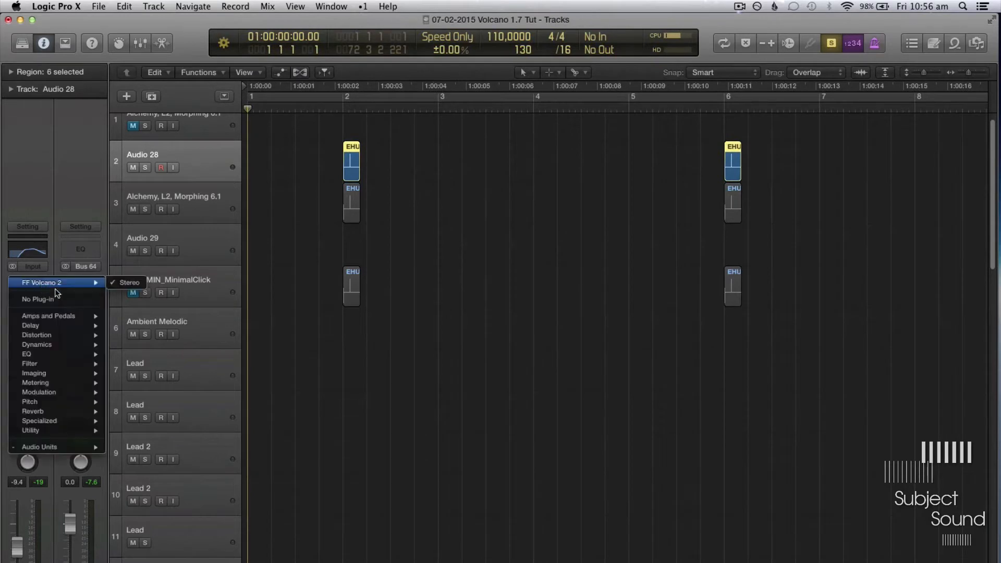
left_click(66, 300)
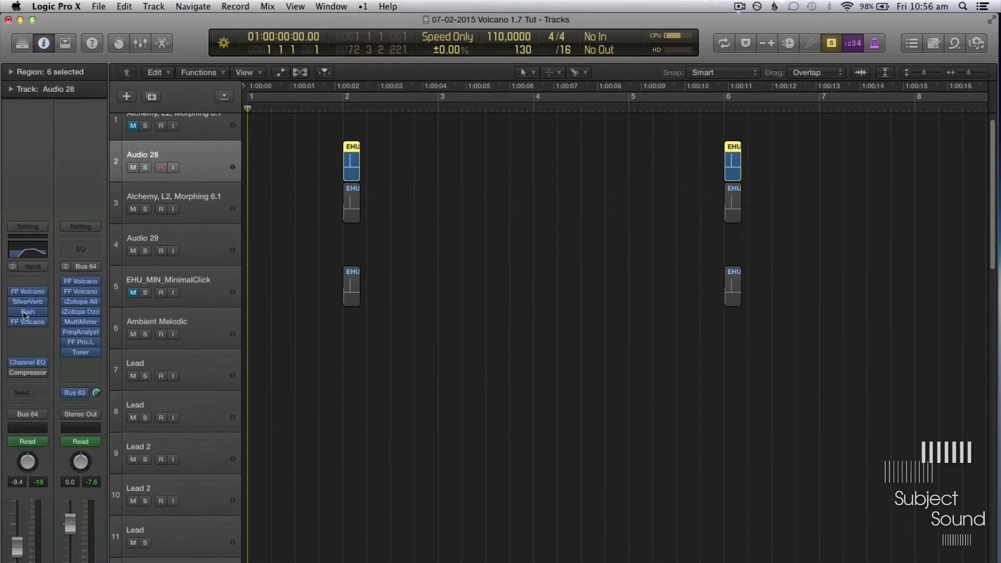
left_click(44, 374)
left_click(53, 390)
Bypass both FF Volcano plug-ins, Channel EQ, SilverVerb and Gain on the Audio 28 channel strip
left_click(14, 302)
left_click(14, 373)
left_click(13, 311)
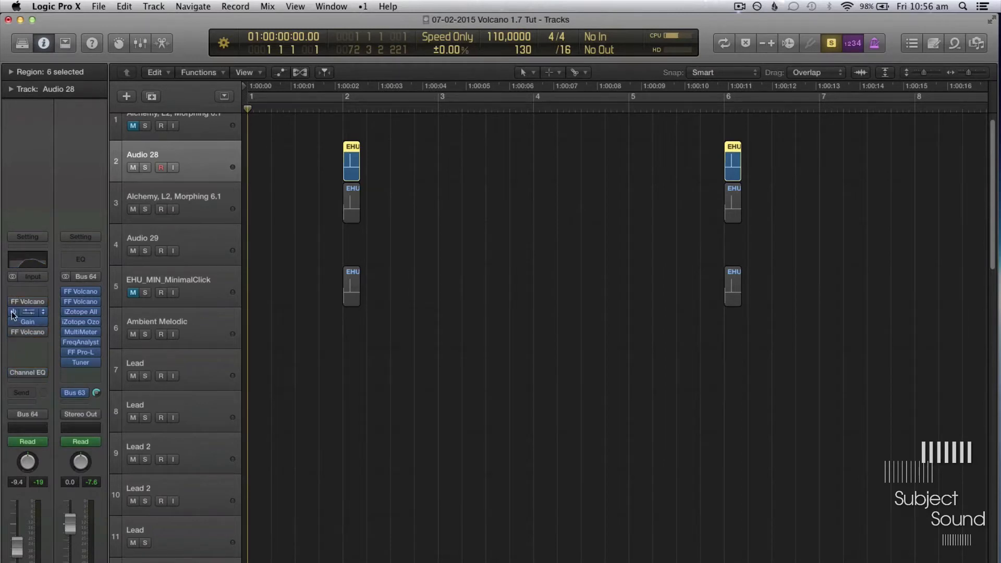
left_click(15, 332)
left_click(14, 322)
Play the soloed, unprocessed Audio 28 region from just before bar 2
key("ctrl+s")
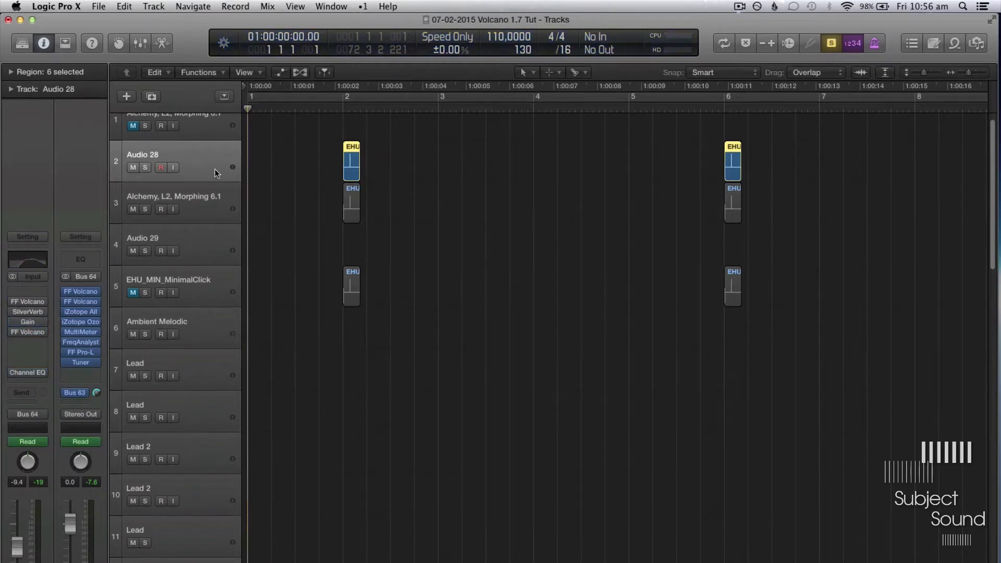
key("ctrl+s")
left_click(325, 104)
key("space")
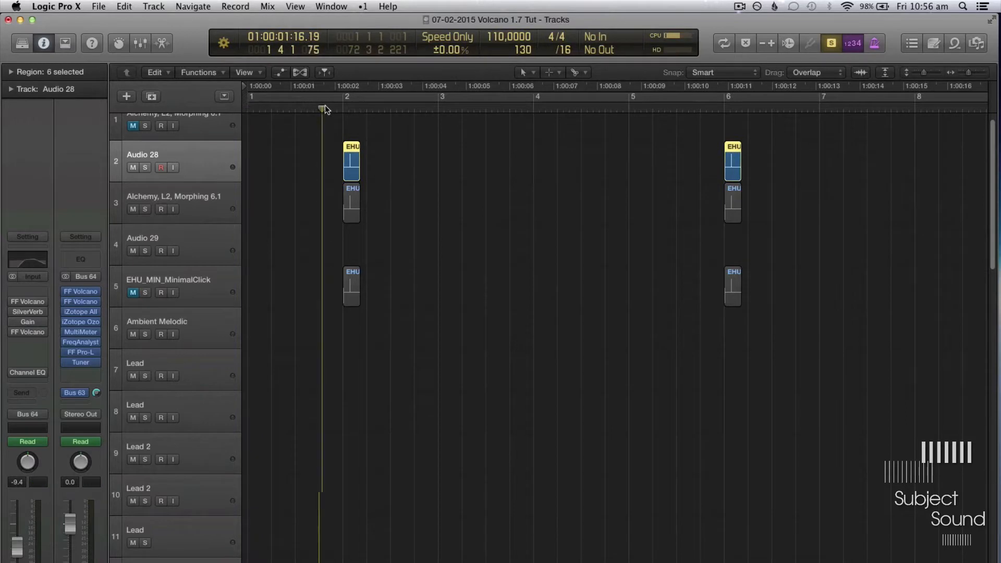
left_click(325, 108)
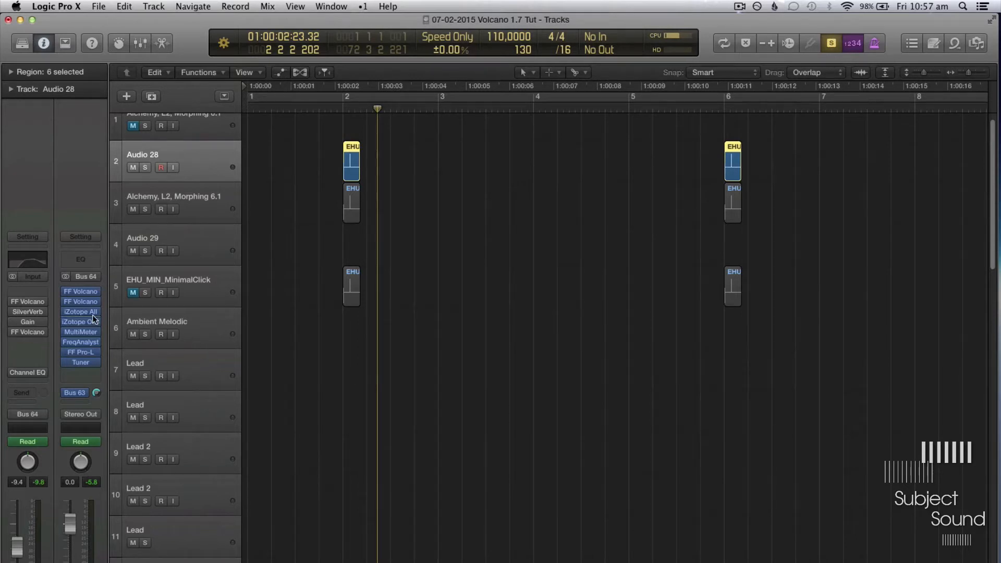
View the first FF Volcano on Audio 28 and re-enable both FF Volcano plug-ins, SilverVerb and Gain on its channel strip
left_click(28, 302)
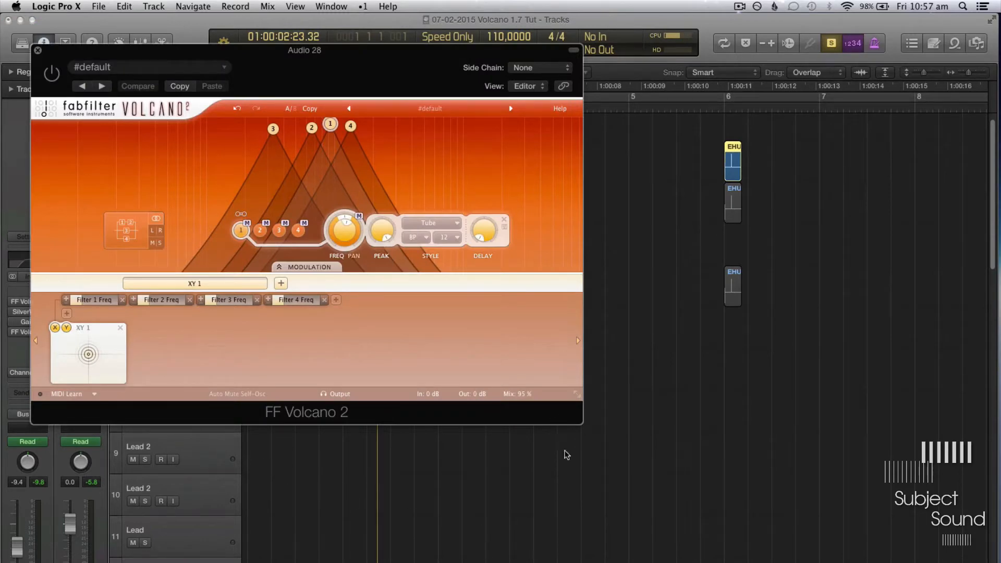
left_click_drag(375, 65, 617, 99)
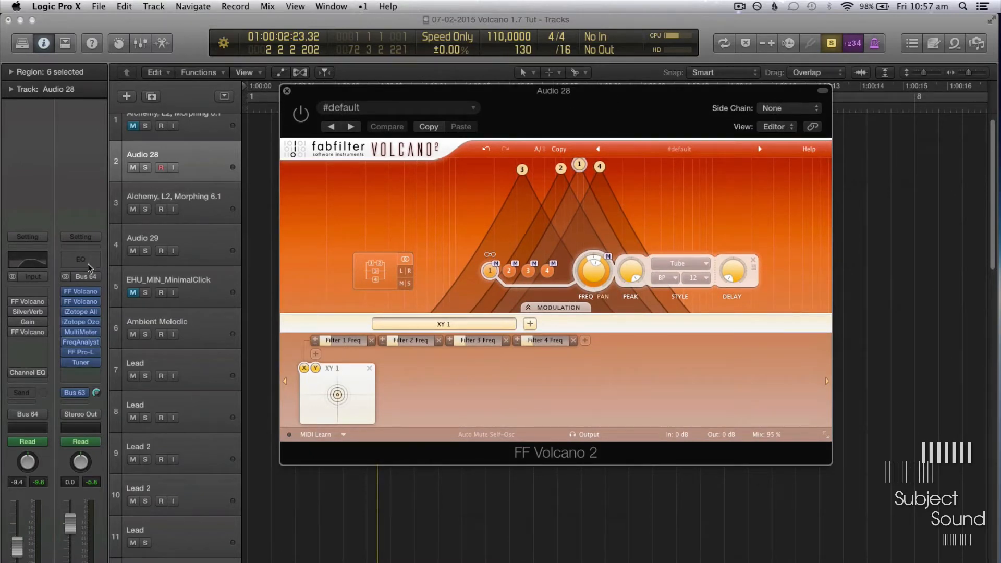
mouse_move(12, 306)
left_click(12, 302)
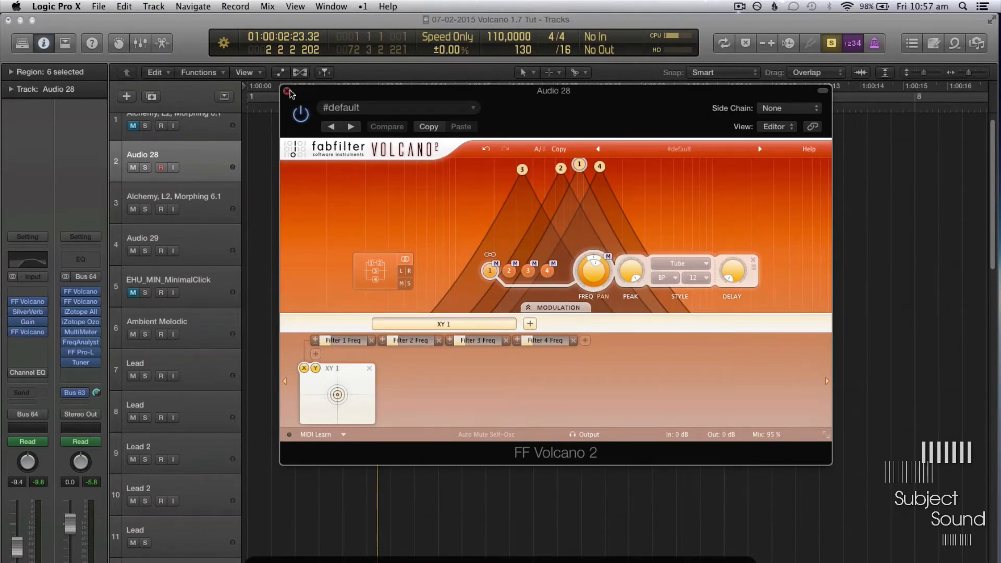
left_click(287, 91)
Check the track automation briefly and play the processed Audio 28 regions from just before bar 2
key("a")
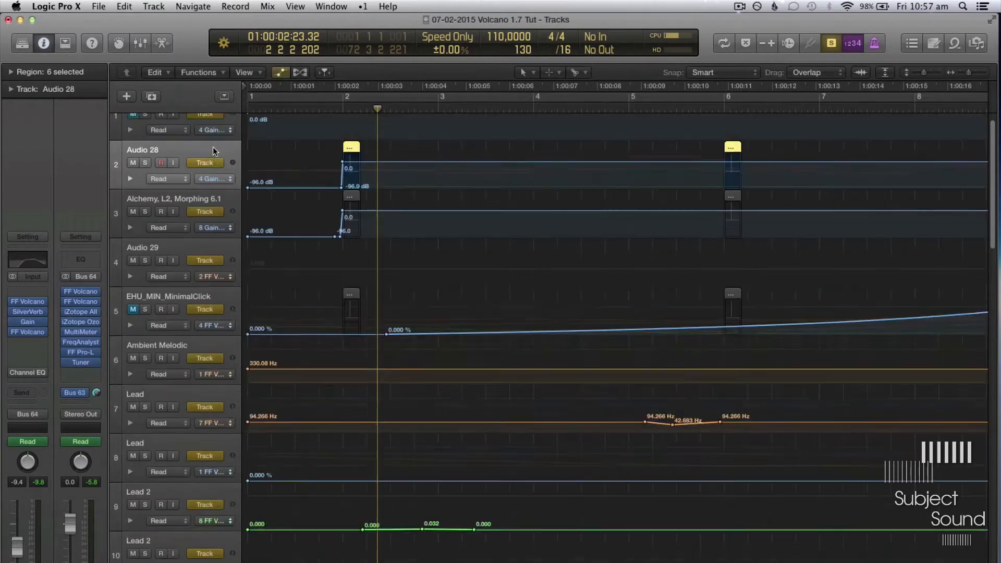
key("a")
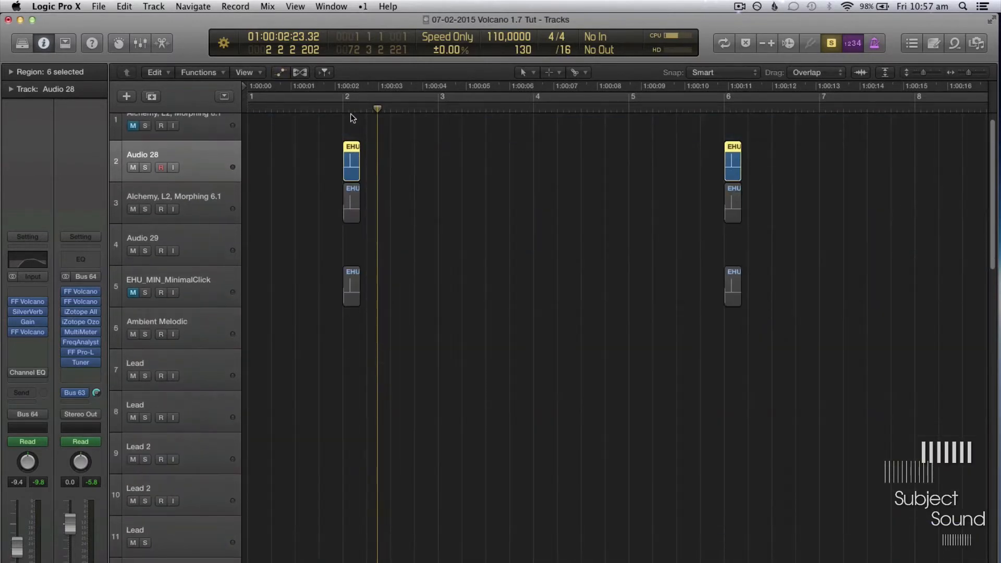
left_click(331, 107)
key("space")
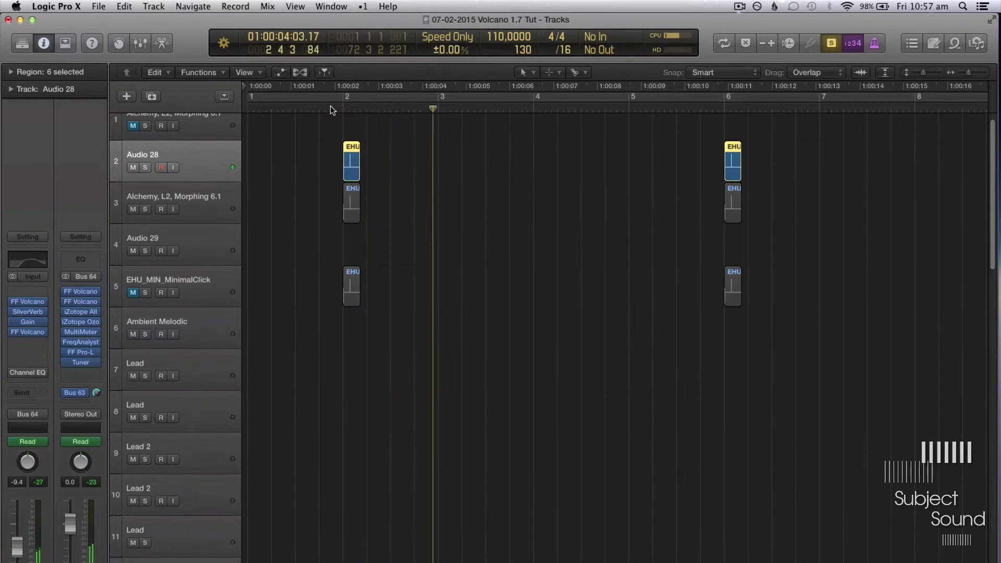
key("XF86AudioRaiseVolume")
key("super+Left")
key("super+Left")
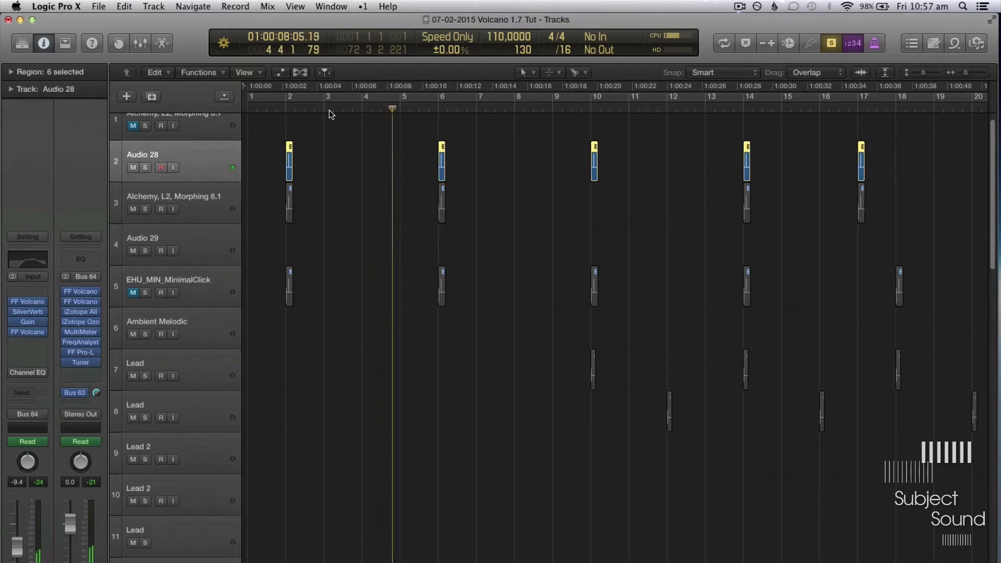
key("super+Left")
key("super+Right")
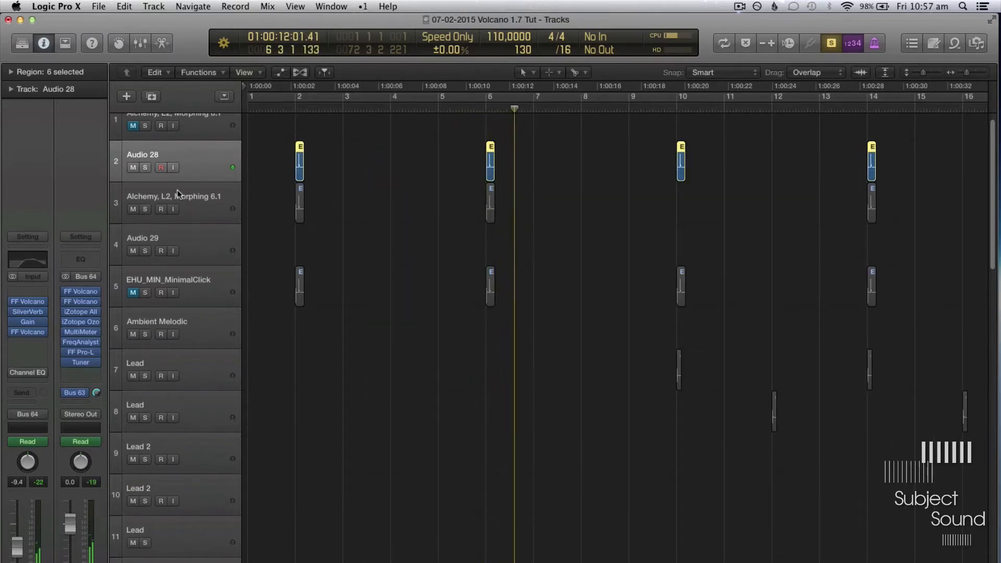
Solo the regions of the Alchemy, L2, Morphing 6.1 track on track 3 and inspect its first FF Volcano plug-in
left_click(210, 196)
key("ctrl+s")
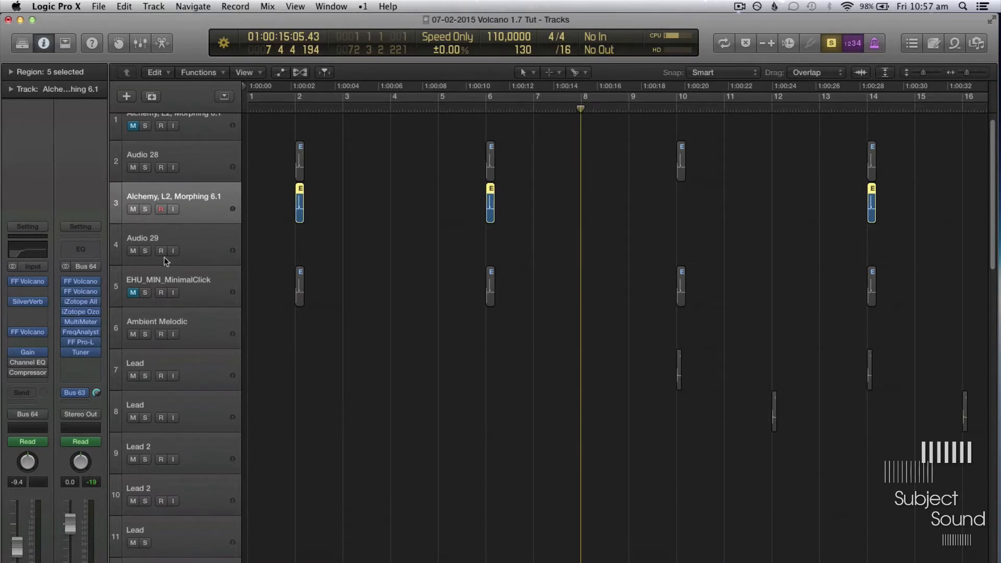
left_click(30, 282)
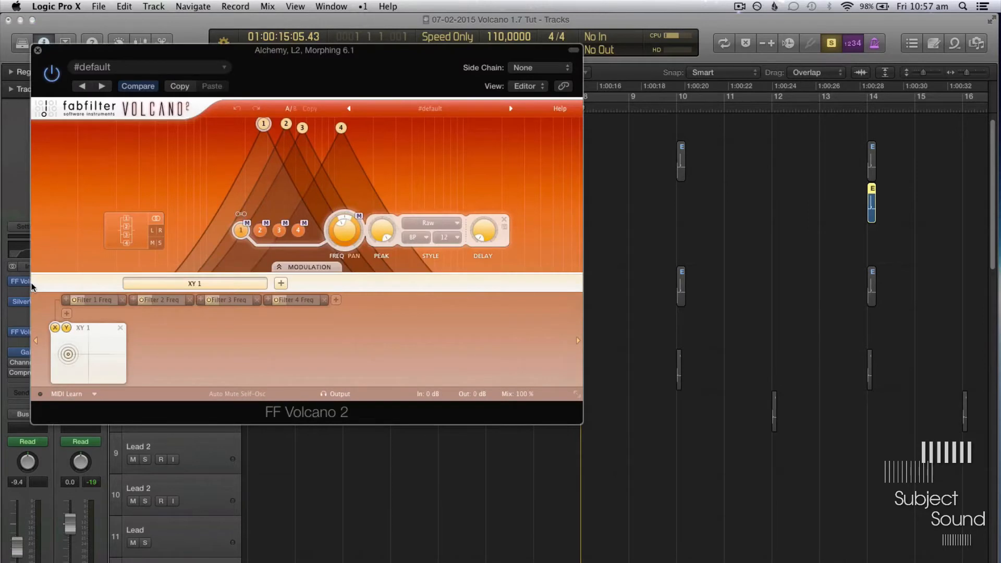
left_click(37, 49)
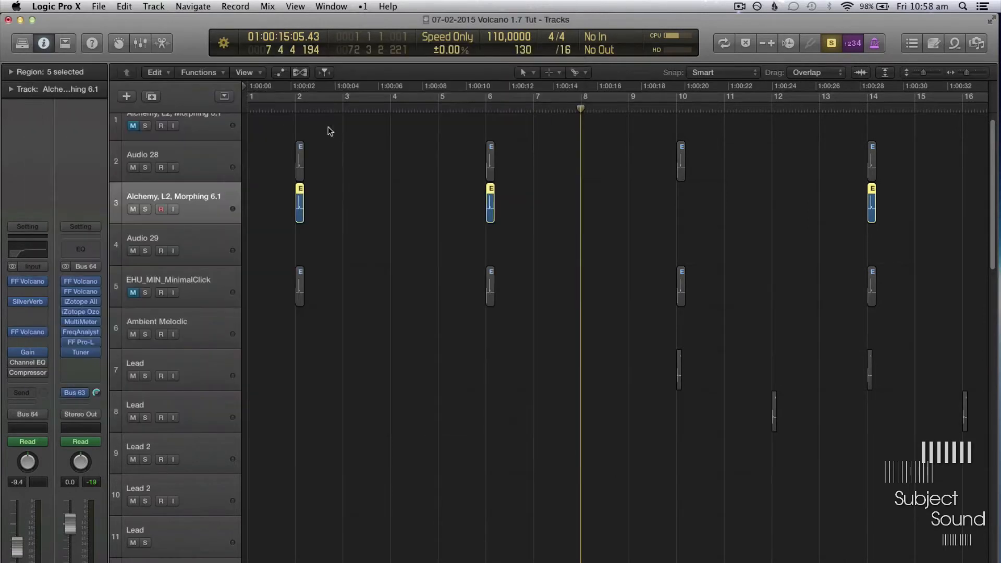
Play the soloed track 3 regions from just before bar 2
left_click(283, 108)
key("space")
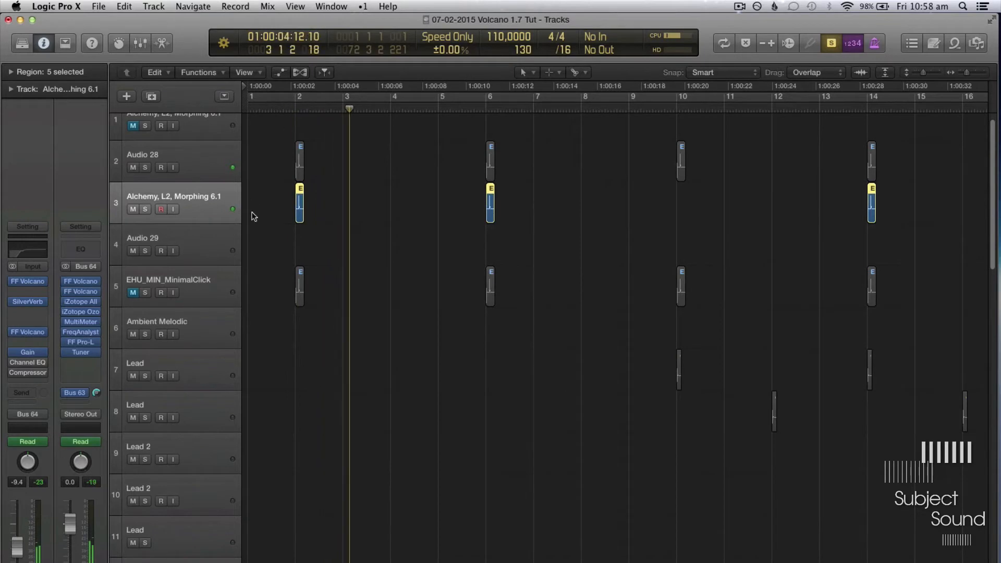
Select the Lead track on track 7, show the track automation and examine the curves on the Lead and EHU_MIN_MinimalClick tracks
left_click(220, 327)
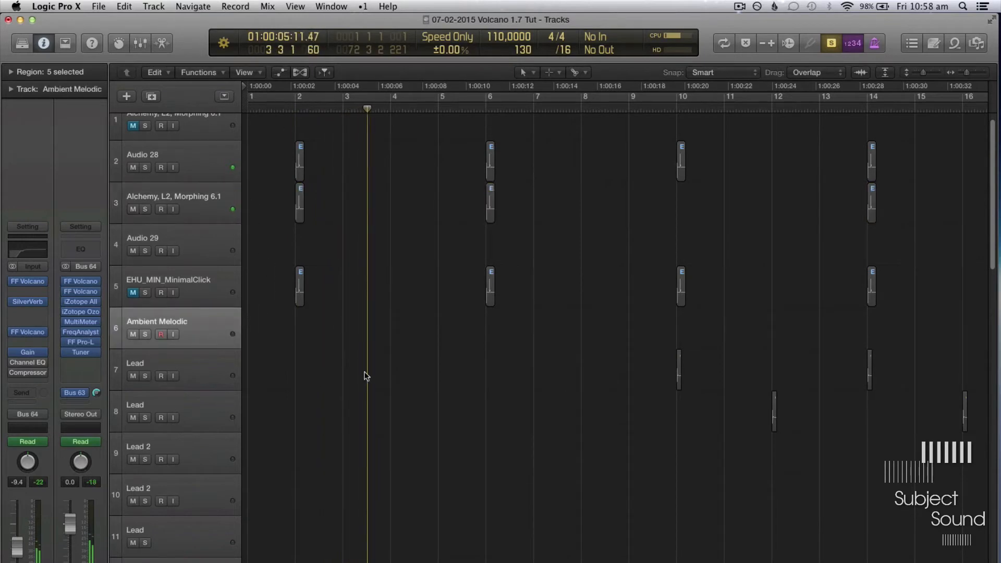
left_click(214, 377)
key("a")
key("super+Down")
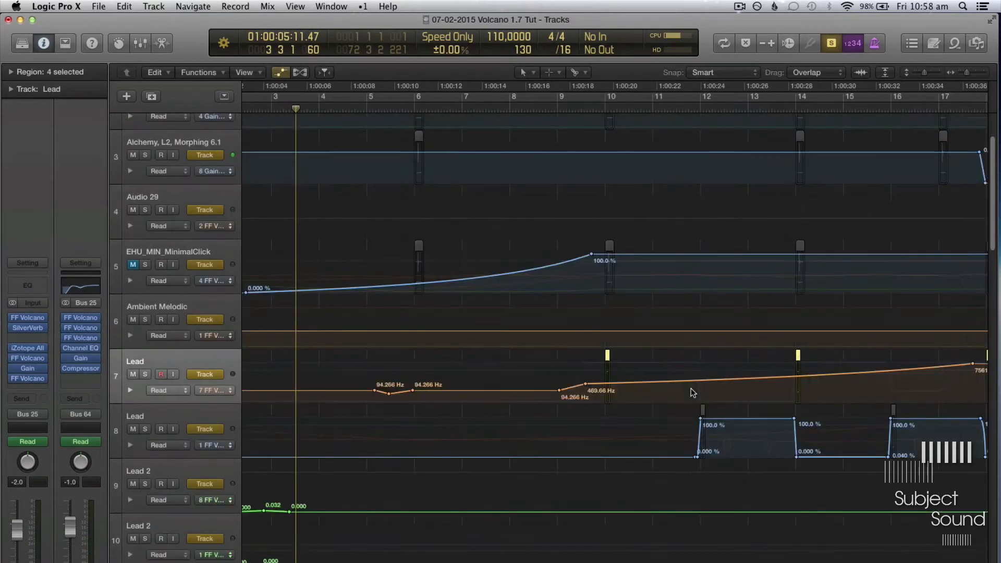
key("super+Right")
key("super+Down")
key("super+Down")
key("super+Down")
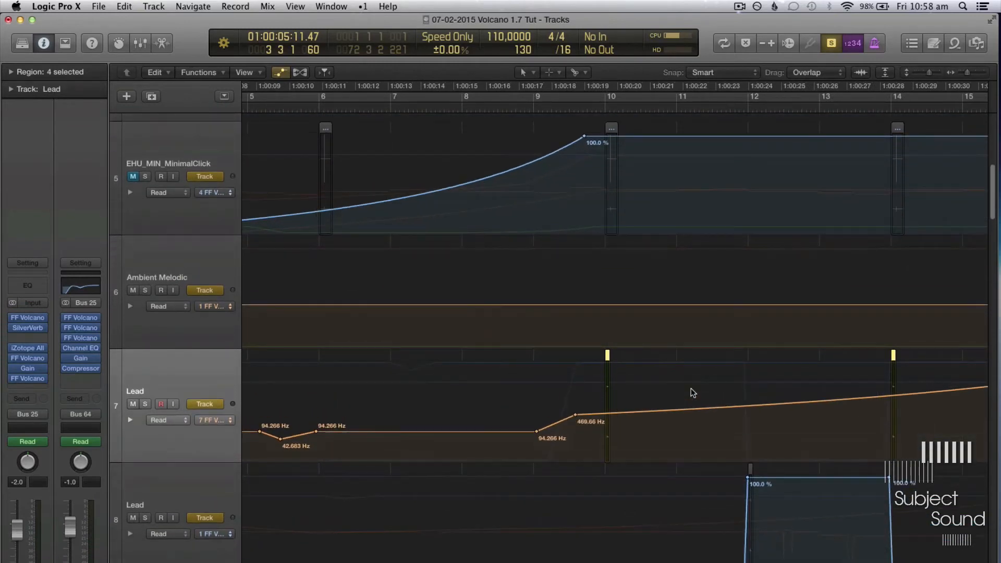
scroll(691, 388, "left", 6)
scroll(690, 392, "up", 5)
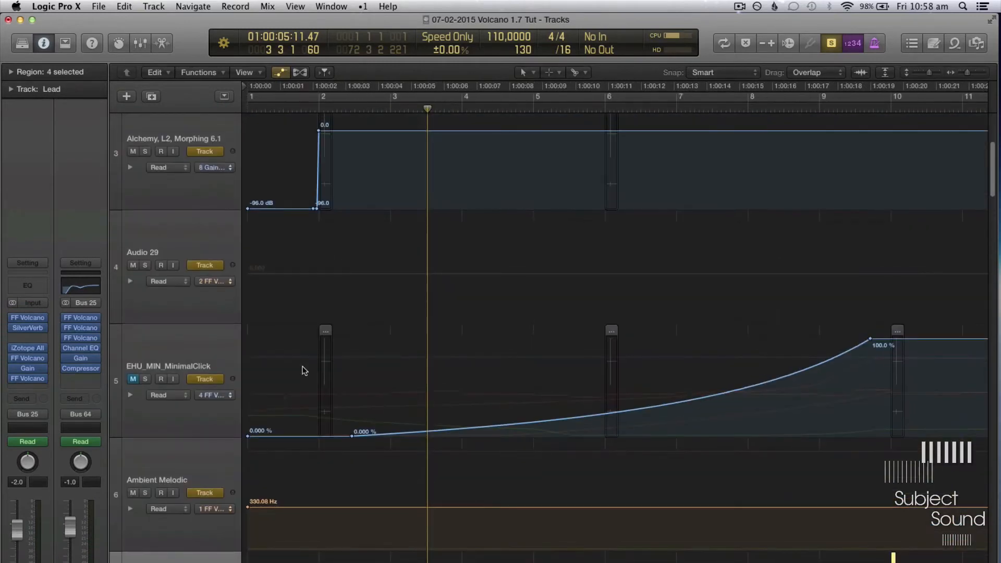
Select the Audio 28 track and display its FF Volcano automation for Filter 1 Freq and XY Controller 1 Hor
scroll(262, 296, "up", 5)
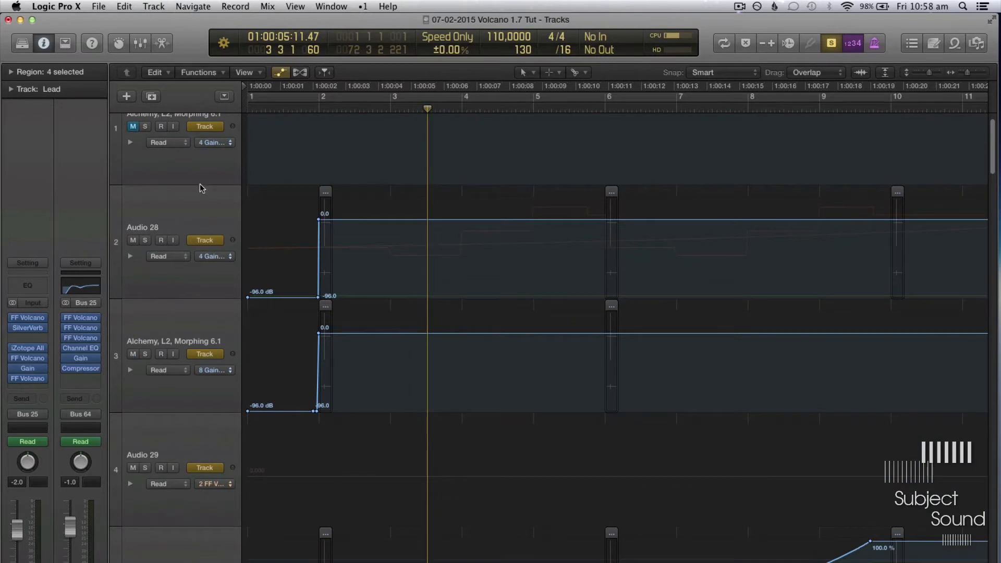
left_click(180, 194)
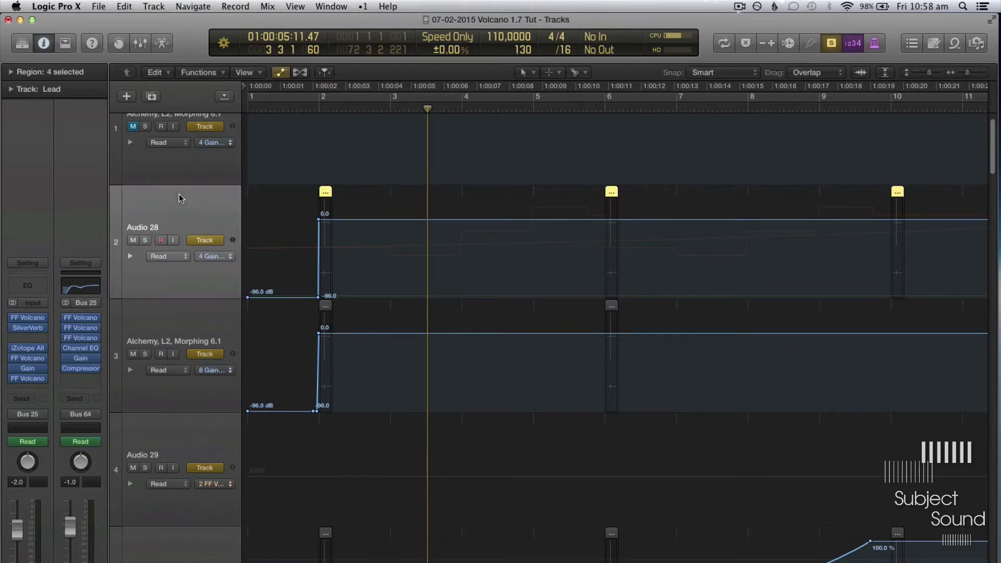
left_click(217, 255)
left_click(224, 261)
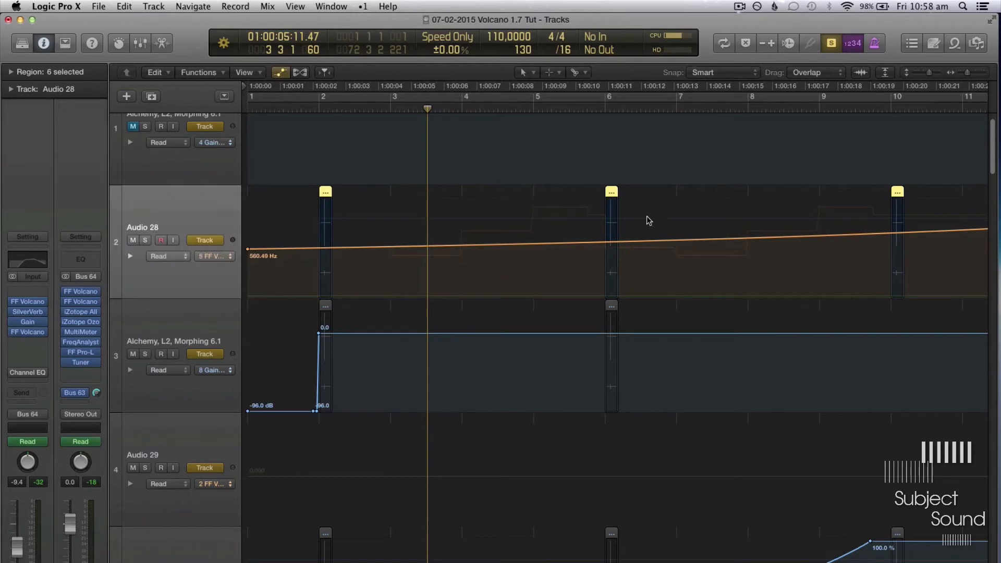
left_click(221, 257)
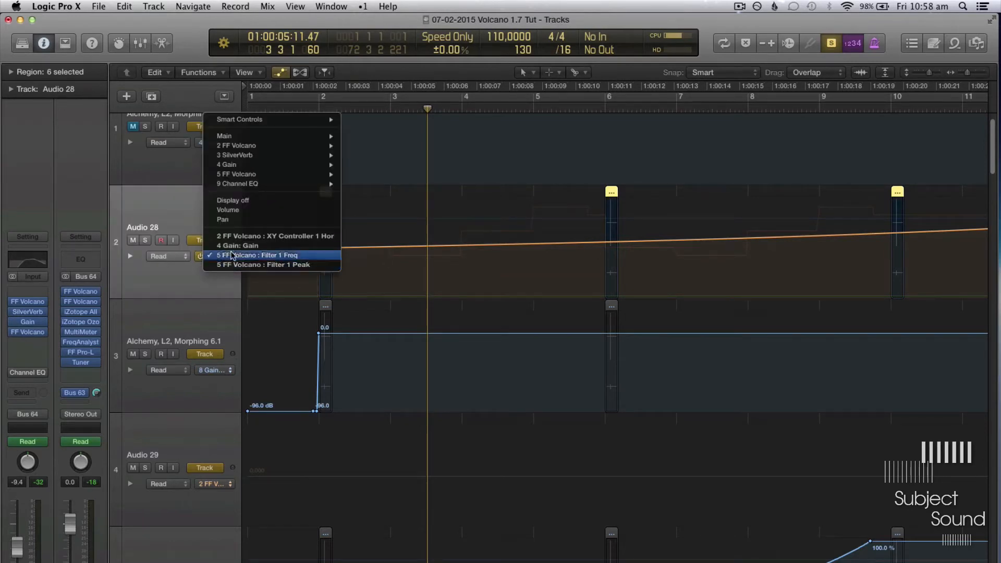
left_click(236, 237)
scroll(396, 284, "up", 1)
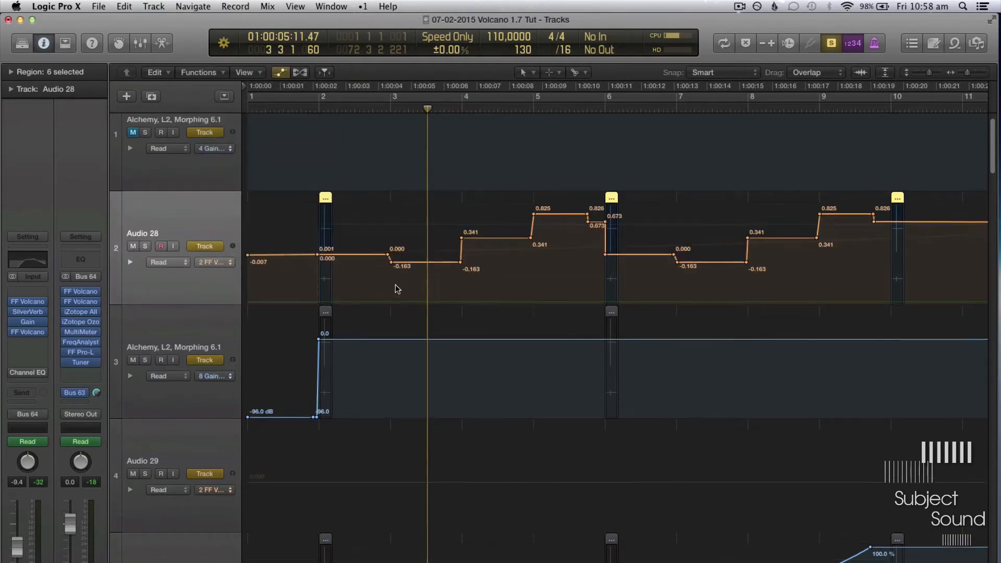
Play the Audio 28 regions from just before bar 2 and follow the stepped XY Controller 1 Hor automation
left_click(311, 104)
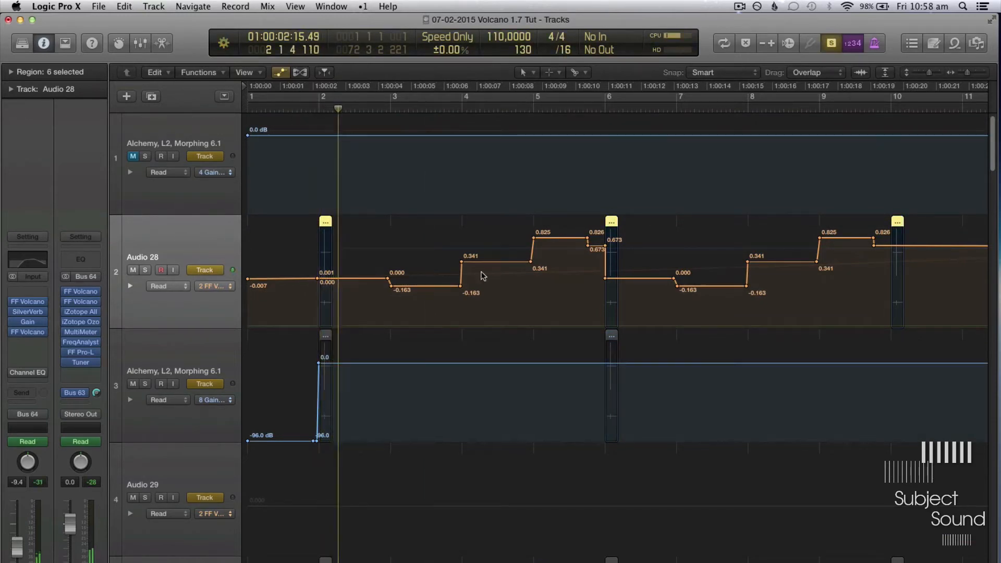
left_click(308, 104)
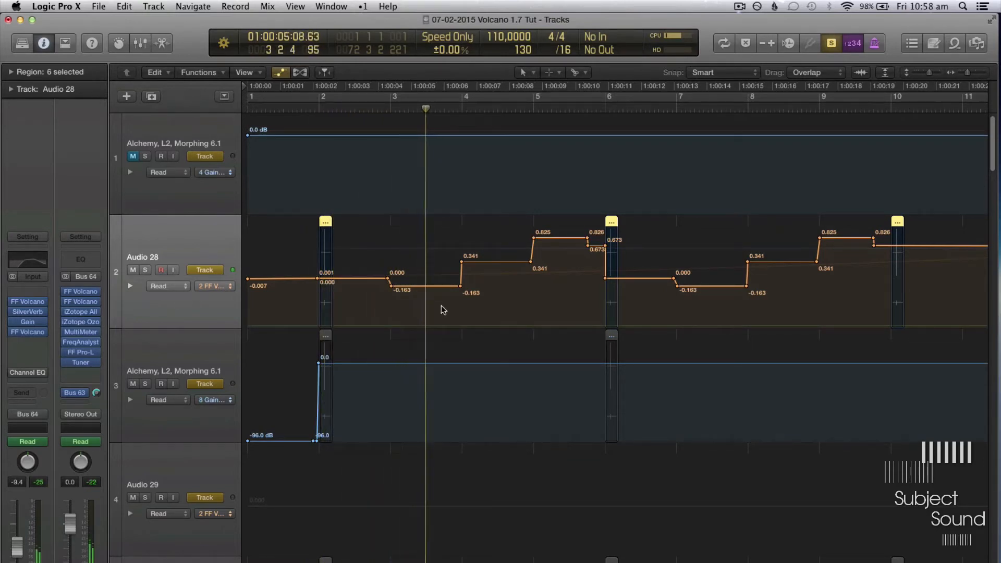
key("super+Left")
key("super+Left")
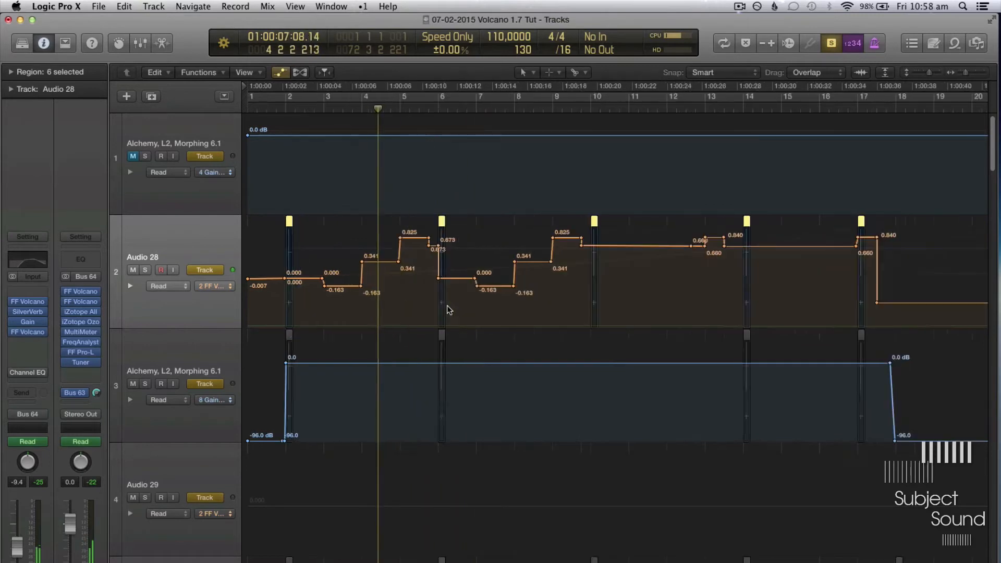
Inspect the XY 1 modulation in Audio 28's first FF Volcano during playback and return the playhead to the project start
left_click(29, 302)
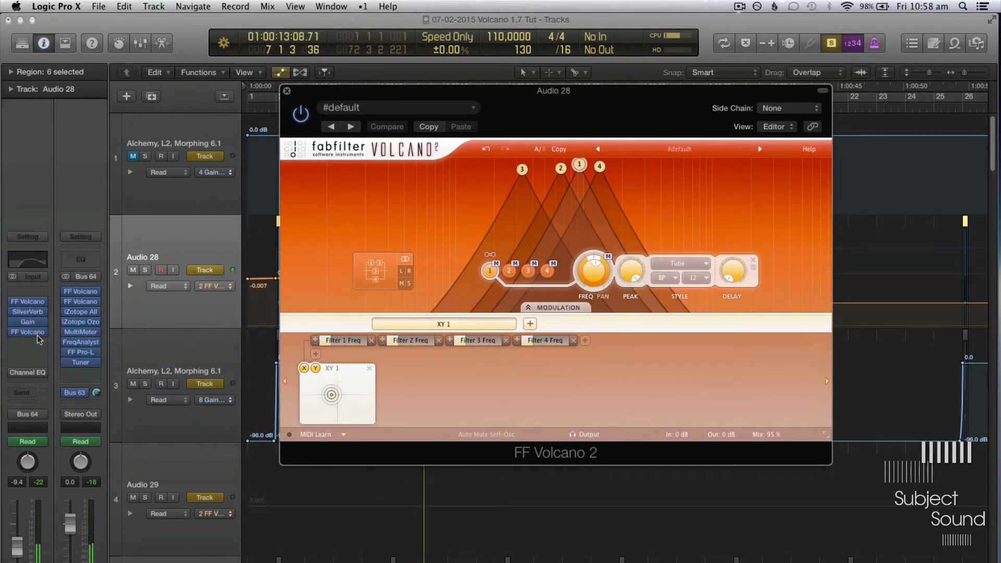
key("Return")
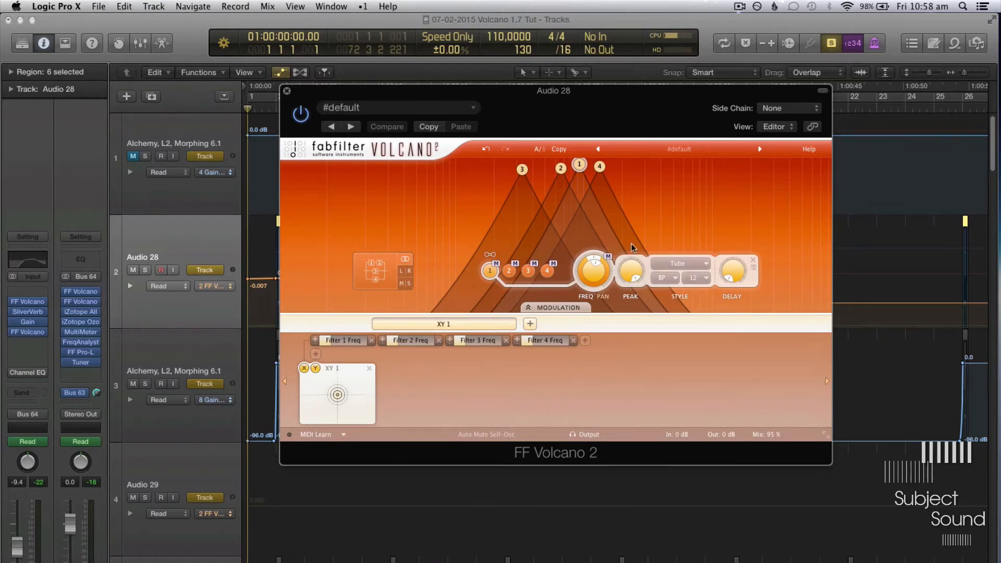
left_click(286, 91)
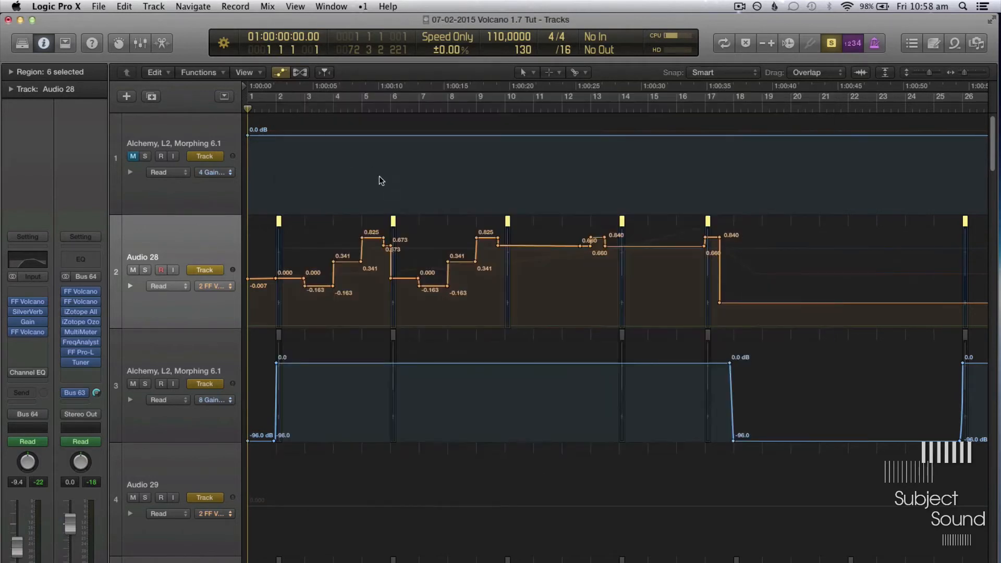
Hide the track automation, solo the regions of the Lead track on track 7 and play them from just before bar 10
key("a")
scroll(521, 272, "down", 2)
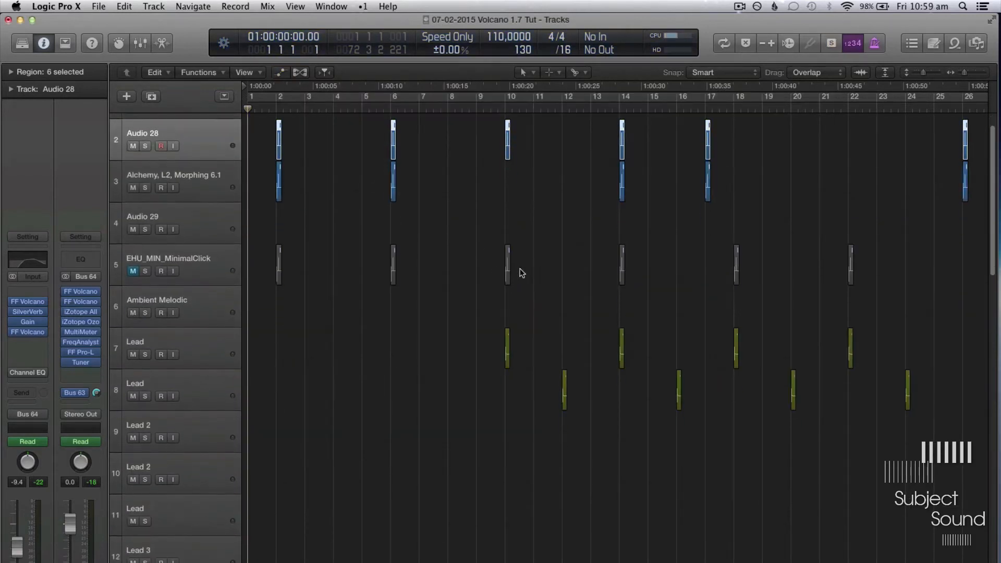
left_click(213, 355)
scroll(214, 351, "right", 3)
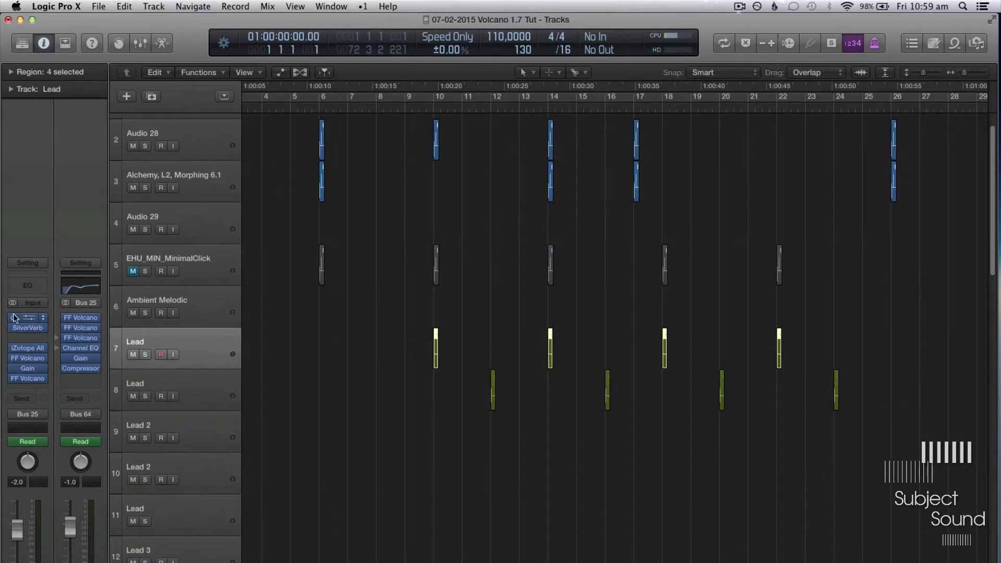
key("ctrl+s")
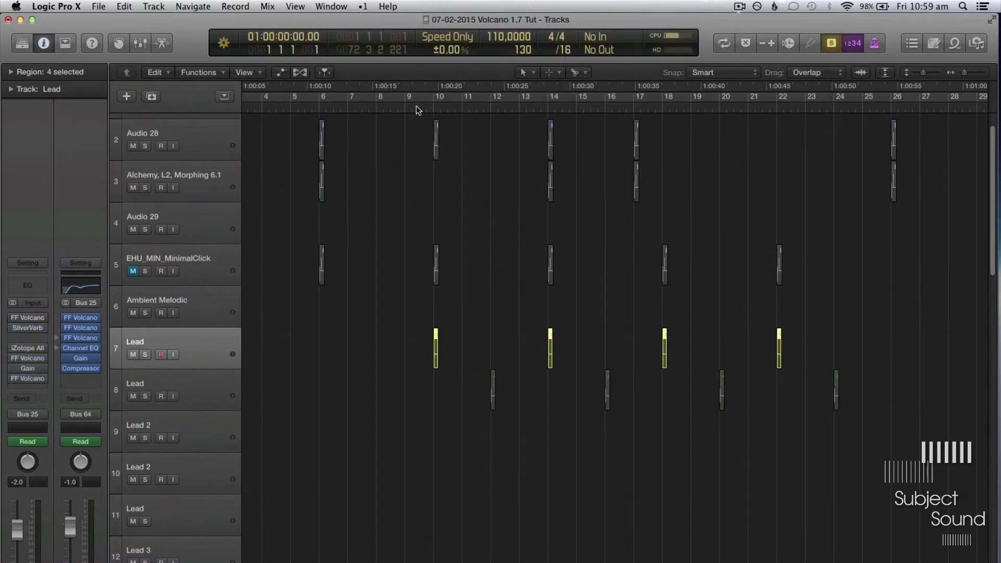
double_click(419, 107)
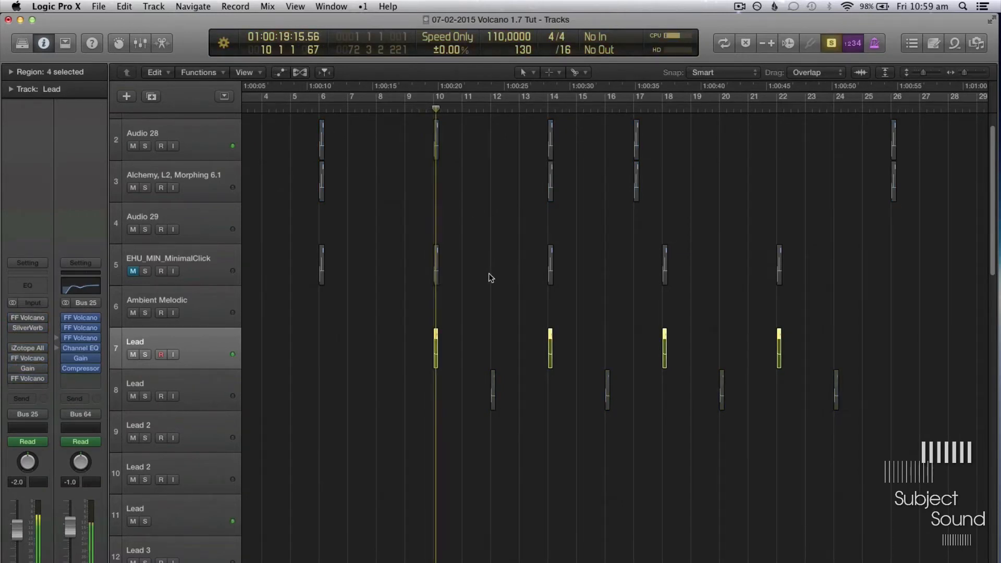
mouse_move(24, 324)
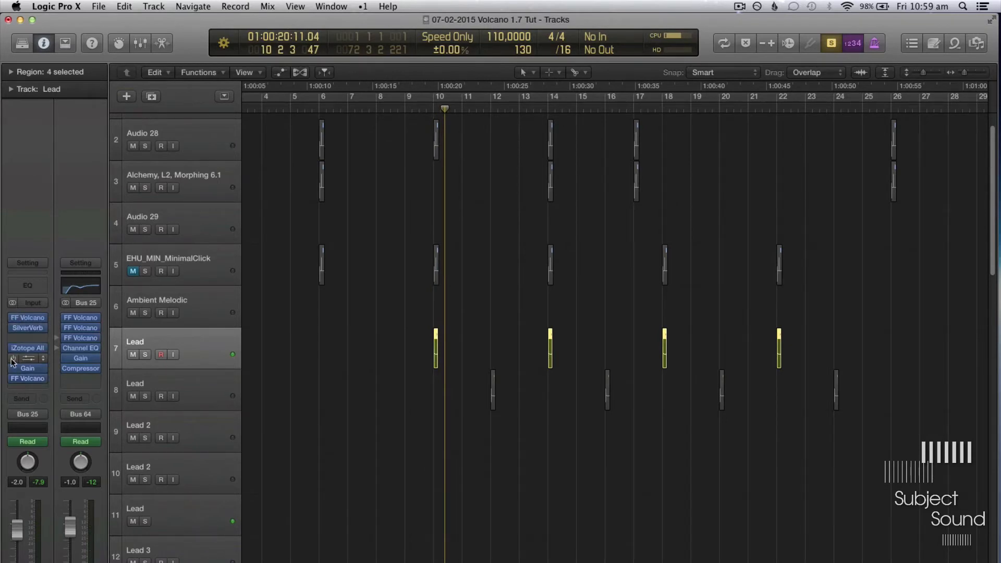
Turn off the region solo, play the full arrangement from just before bar 10 and view all tracks at once
key("ctrl+s")
left_click(425, 109)
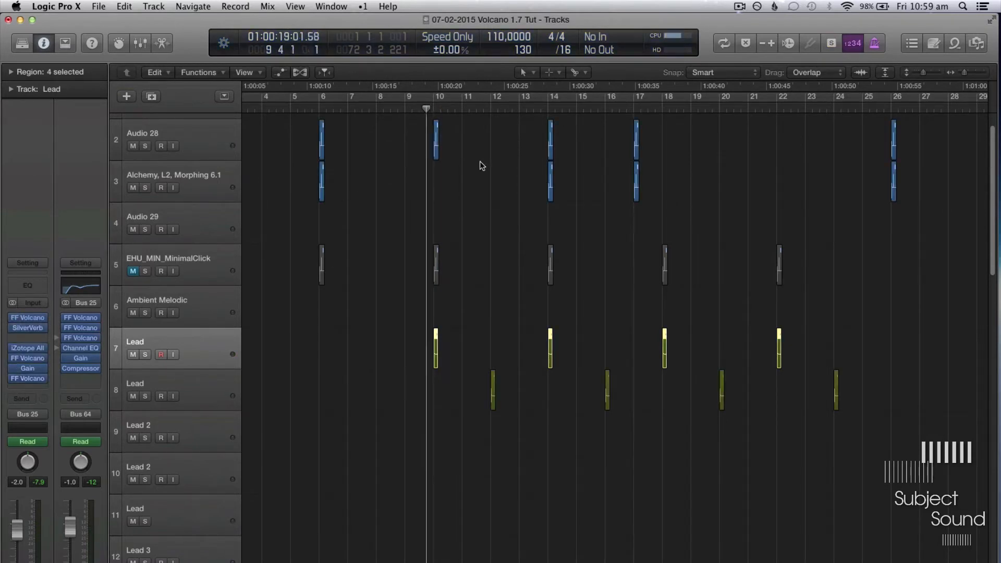
scroll(479, 161, "down", 3)
key("super+Up")
key("super+Up")
key("super+Up")
key("super+Up")
key("super+Up")
key("super+Up")
key("super+Up")
key("super+Up")
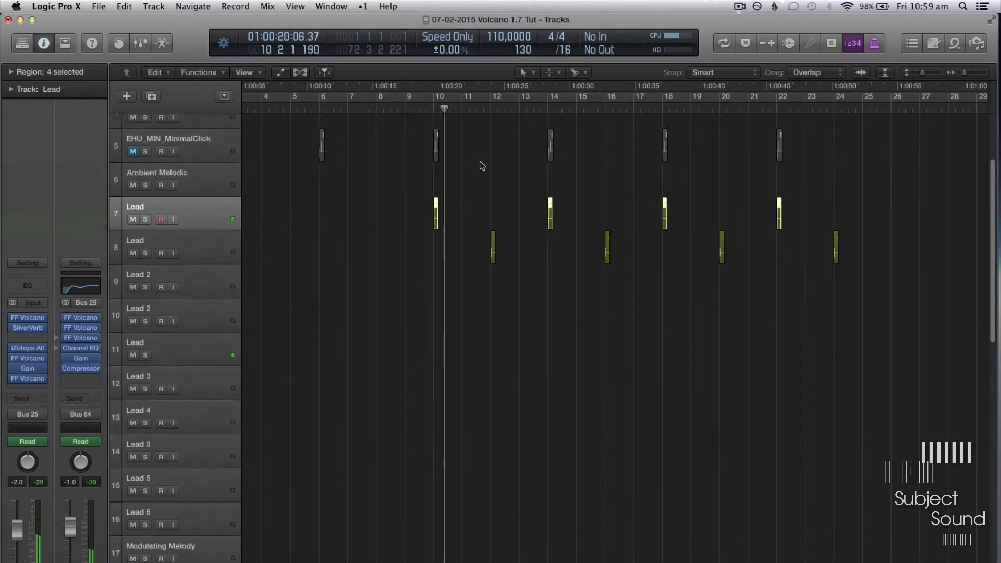
key("super+Up")
key("super+Up")
key("super+Up")
key("super+Up")
key("super+Up")
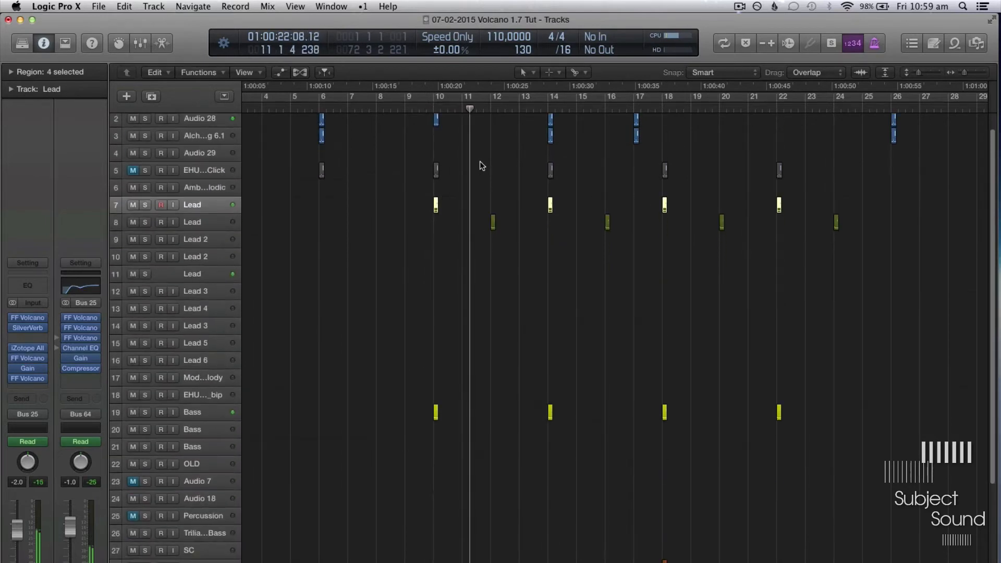
key("super+Up")
key("super+Up")
key("super+Up")
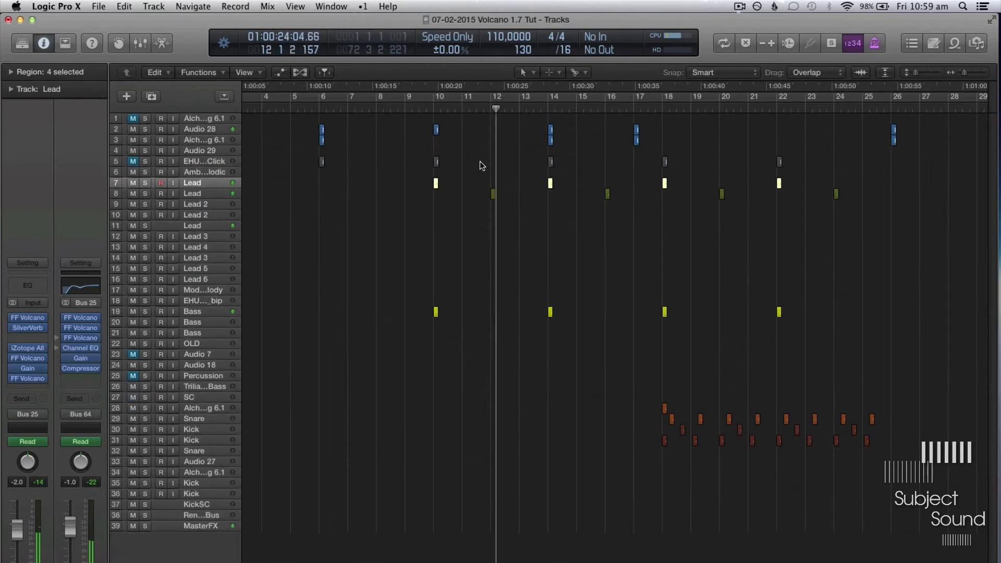
Remove the SilverVerb plug-in from the Bass channel on track 19
left_click(201, 301)
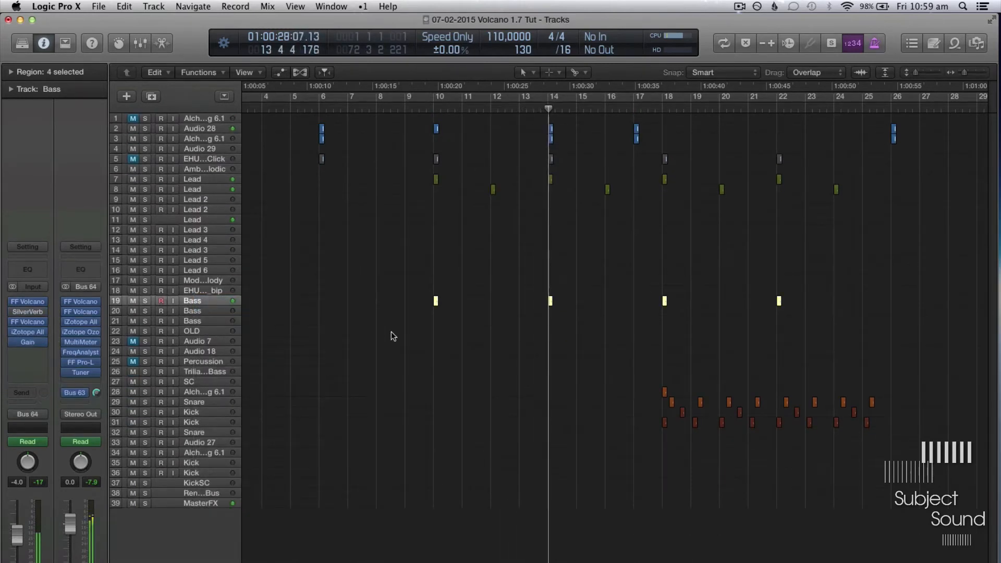
left_click(42, 312)
left_click(47, 330)
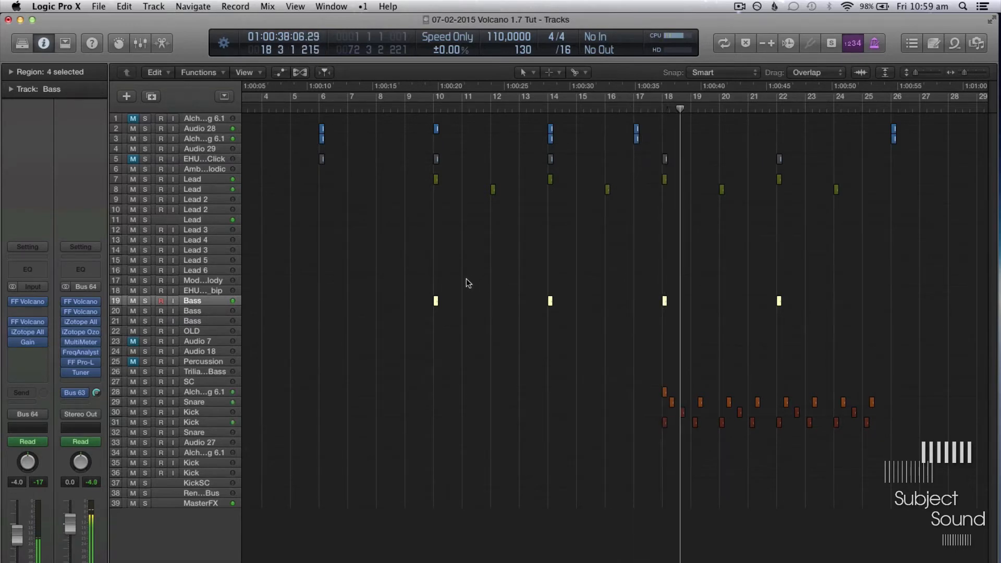
Solo the Bass track on track 19 and set the cycle range from its selected regions at bars 10 and 14
left_click_drag(406, 261, 625, 367)
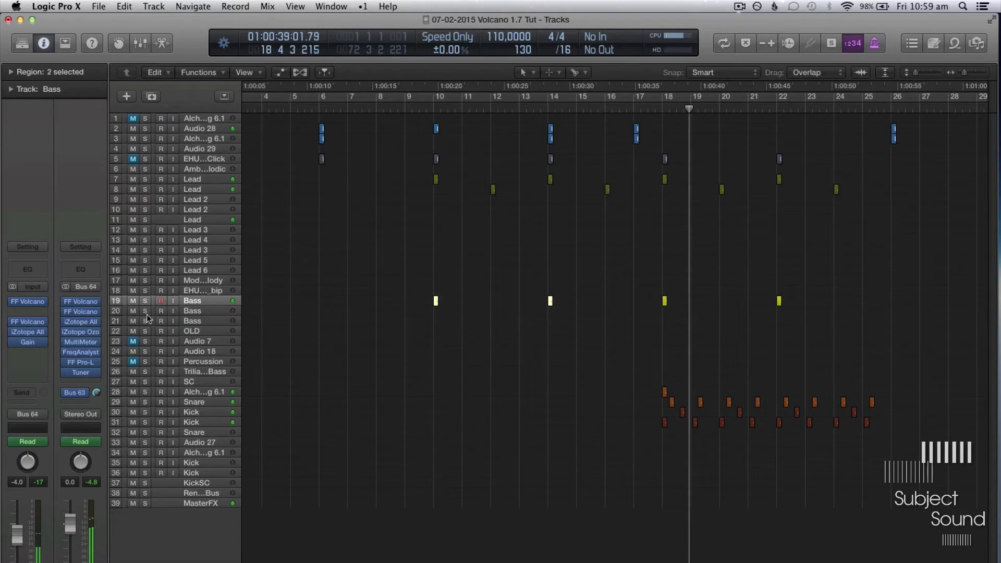
left_click(145, 300)
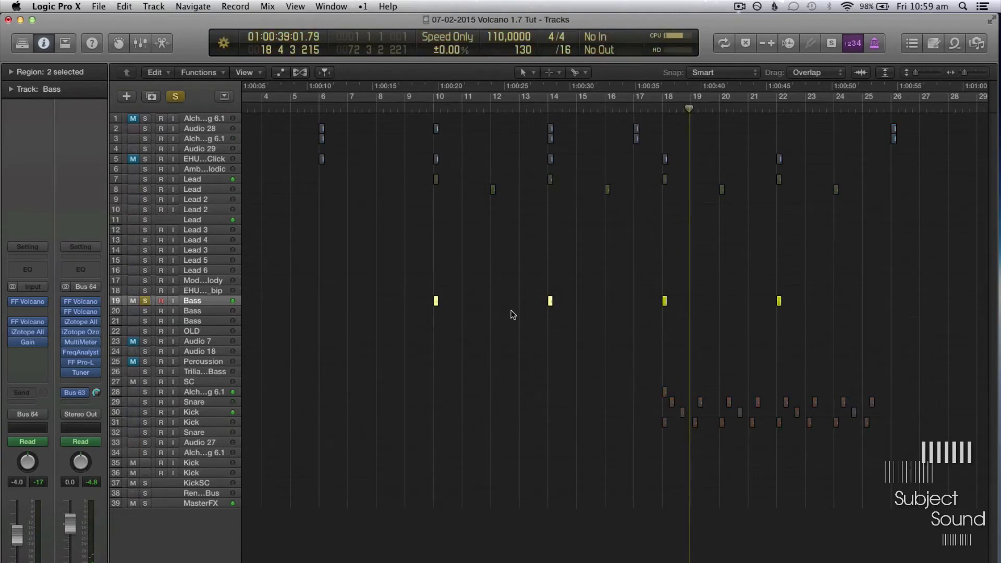
left_click_drag(402, 253, 587, 352)
key("super+u")
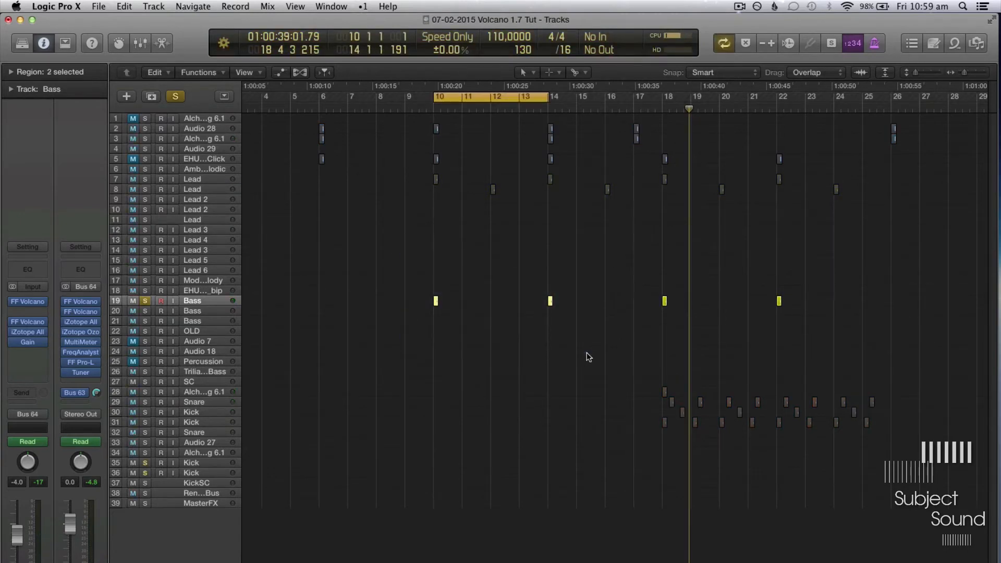
Examine the waveform of the clicking region at bar 10 on the Bass track up close
key("super+Right")
key("super+Down")
key("super+Down")
key("super+Down")
key("super+Down")
key("super+Down")
key("super+Down")
key("super+Down")
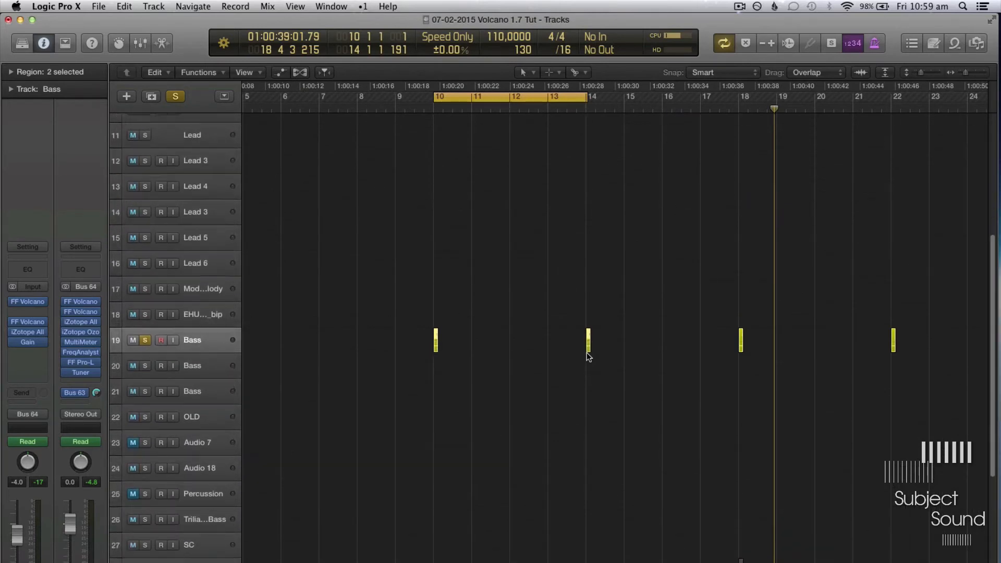
key("super+Down")
key("super+Down")
key("super+Right")
key("super+Right")
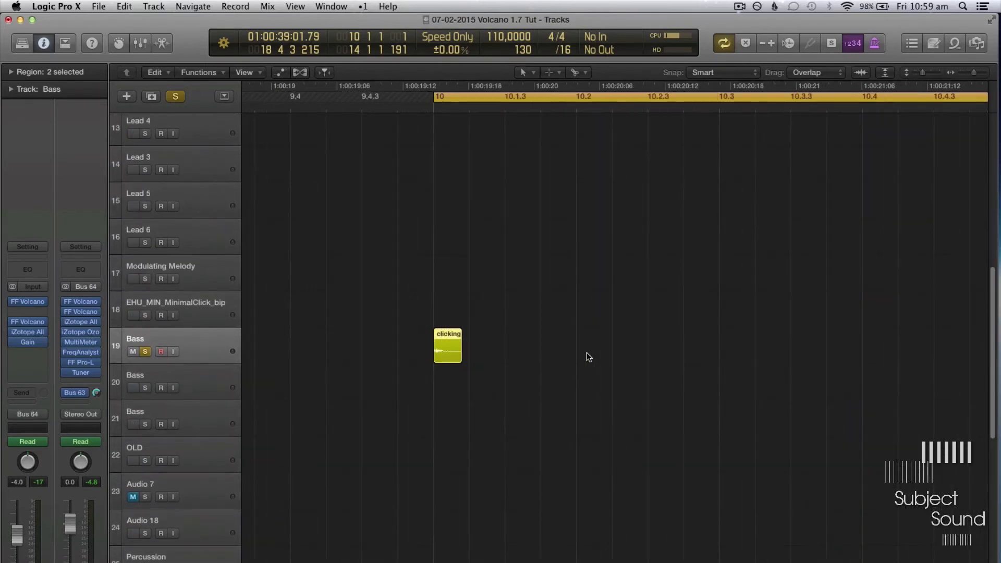
key("super+Down")
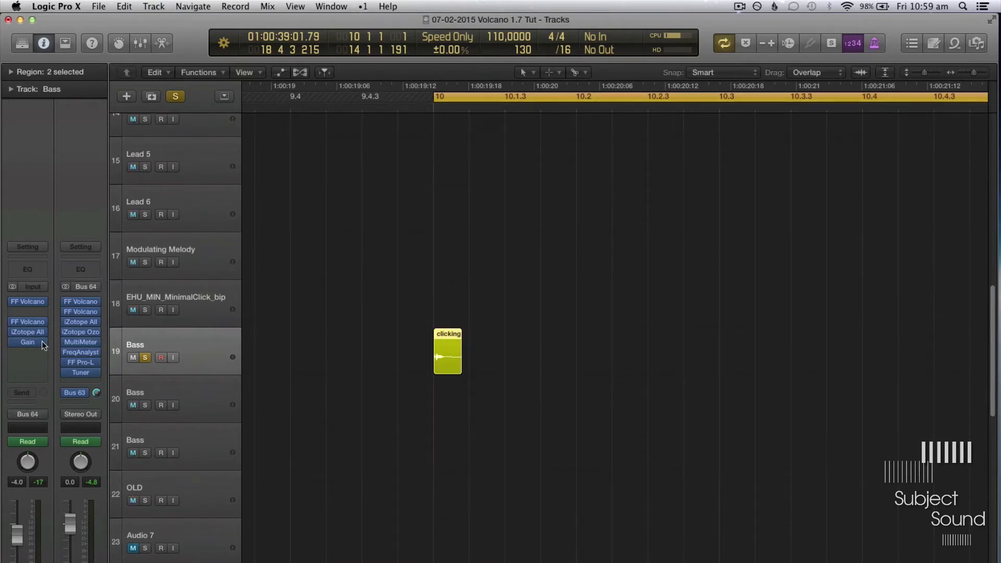
Inspect the two FF Volcano plug-ins and the iZotope Alloy 2 on the soloed Bass track, and close their windows
left_click(28, 303)
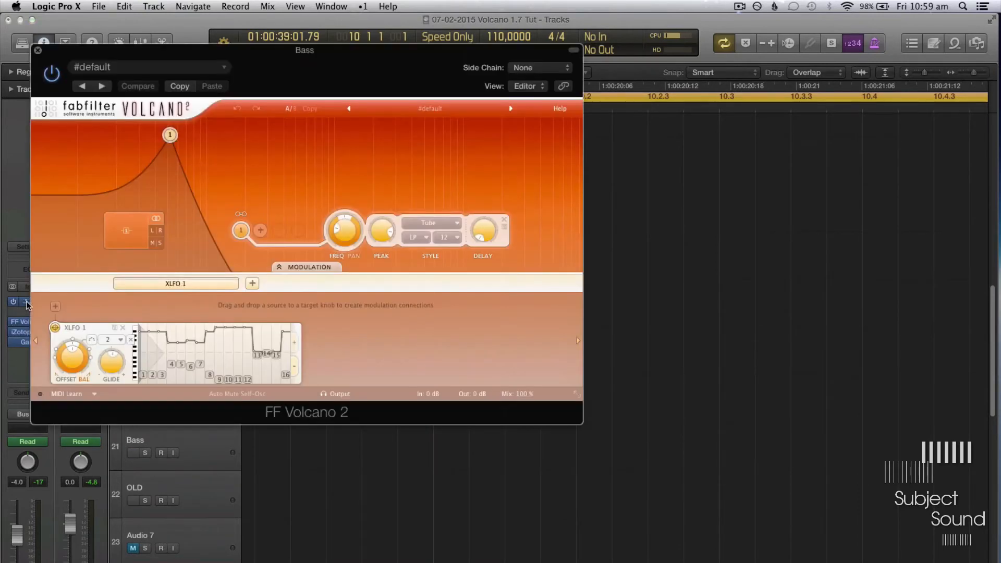
left_click_drag(409, 52, 777, 102)
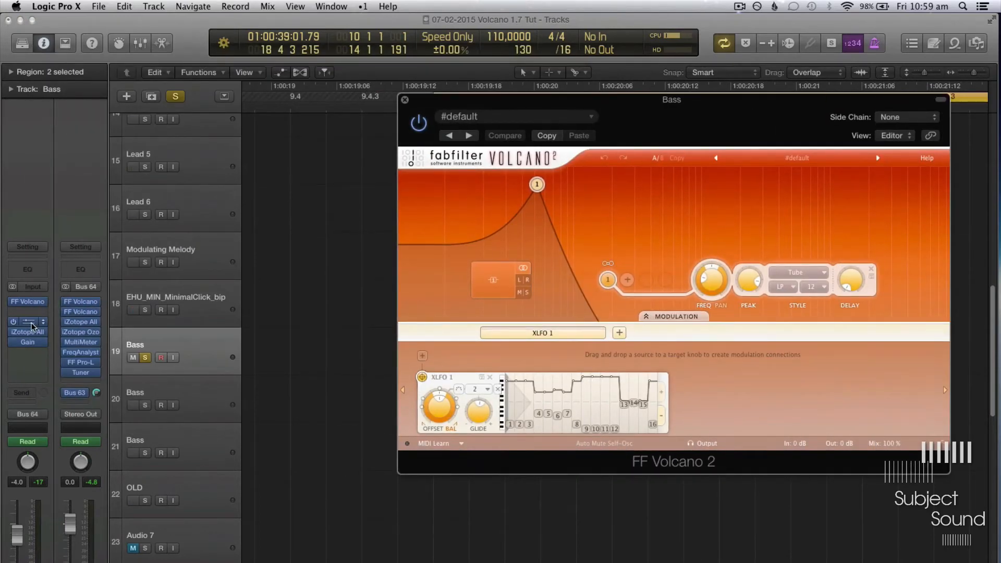
left_click(31, 323)
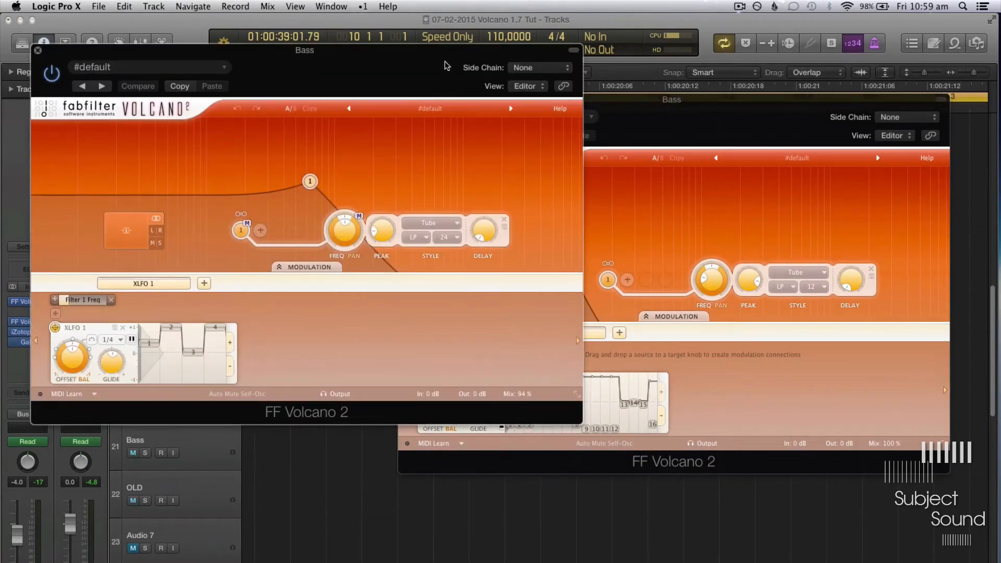
left_click_drag(467, 56, 621, 80)
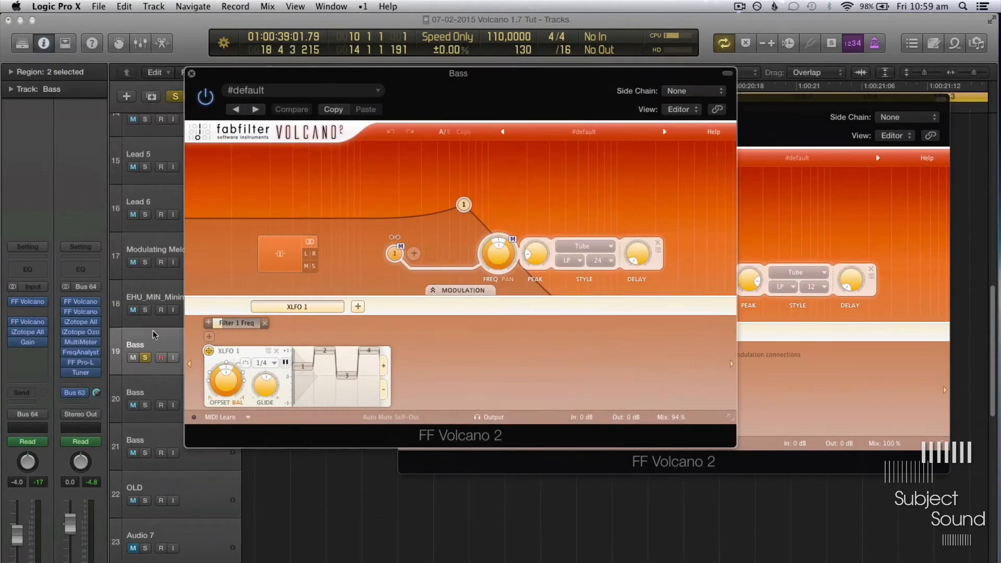
left_click(31, 333)
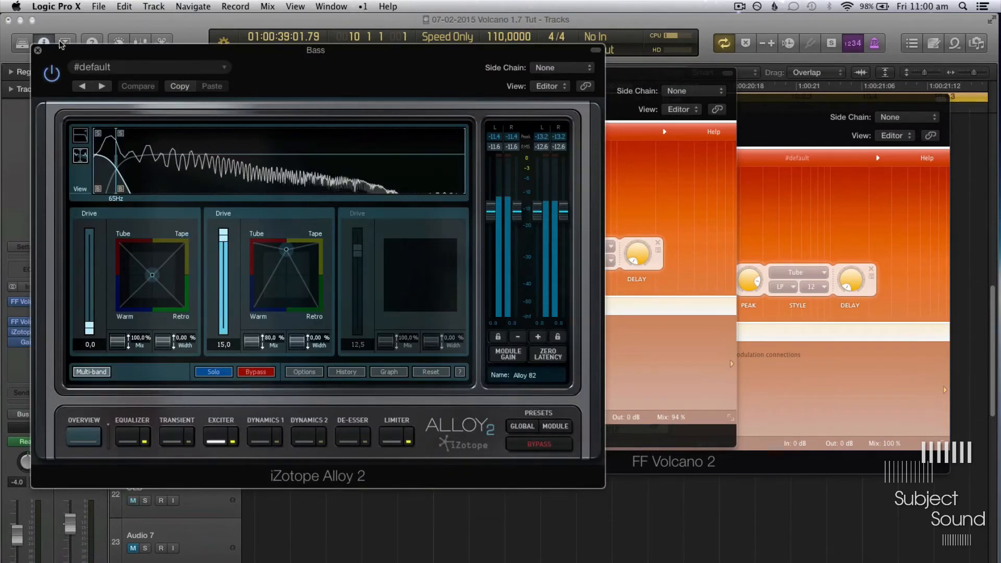
left_click(38, 50)
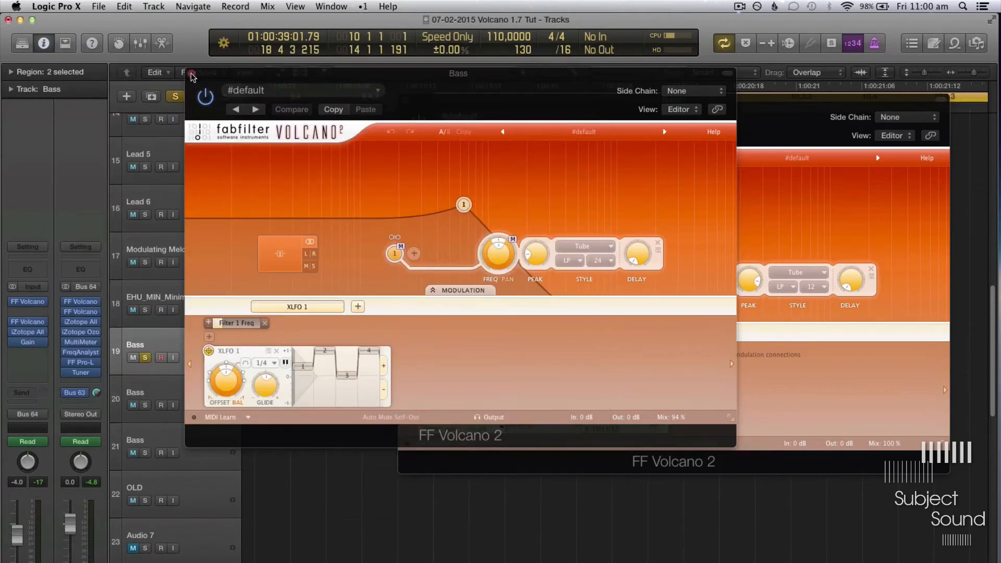
left_click(191, 73)
left_click(405, 100)
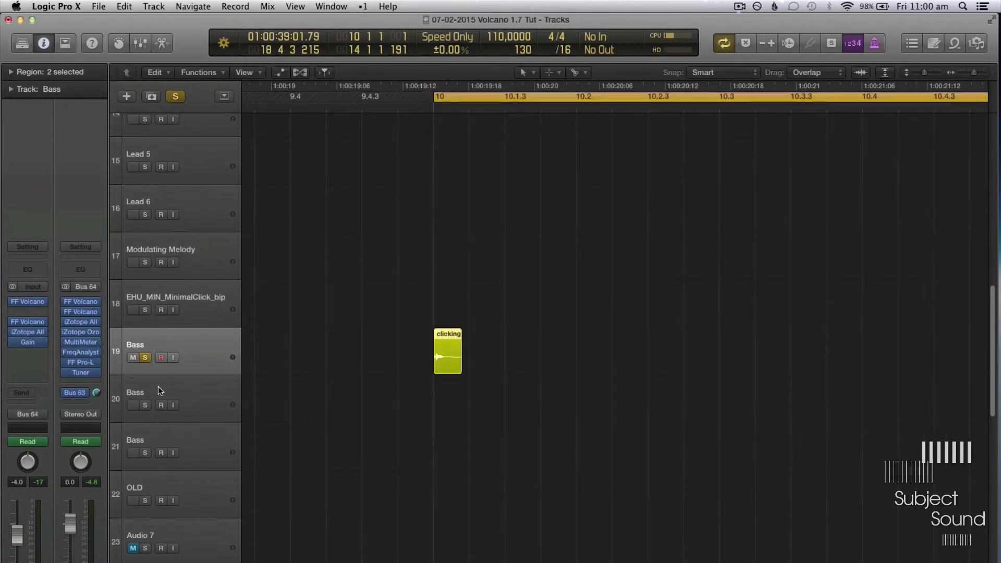
Unsolo the Bass track on track 19 and turn off the cycle range
left_click(145, 357)
key("z")
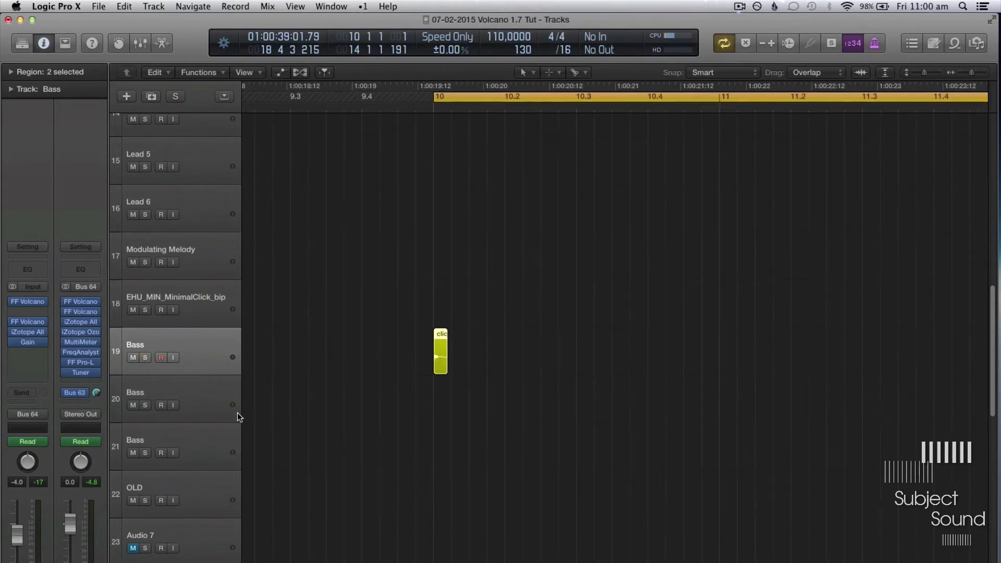
key("c")
key("z")
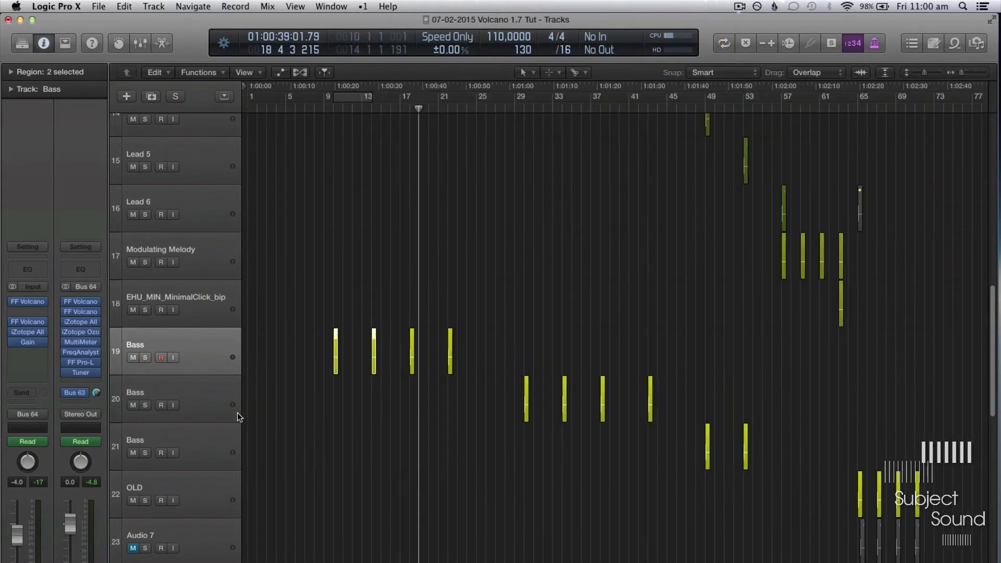
Select the Bass track on track 20 and open the first FF Volcano plug-in on its channel
left_click(236, 412)
key("z")
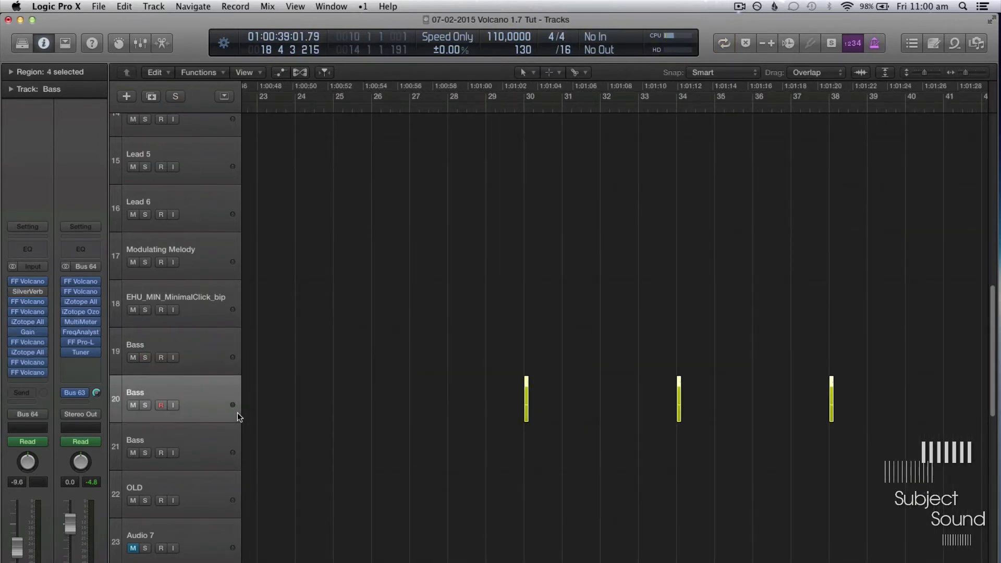
scroll(237, 412, "right", 10)
scroll(236, 412, "down", 3)
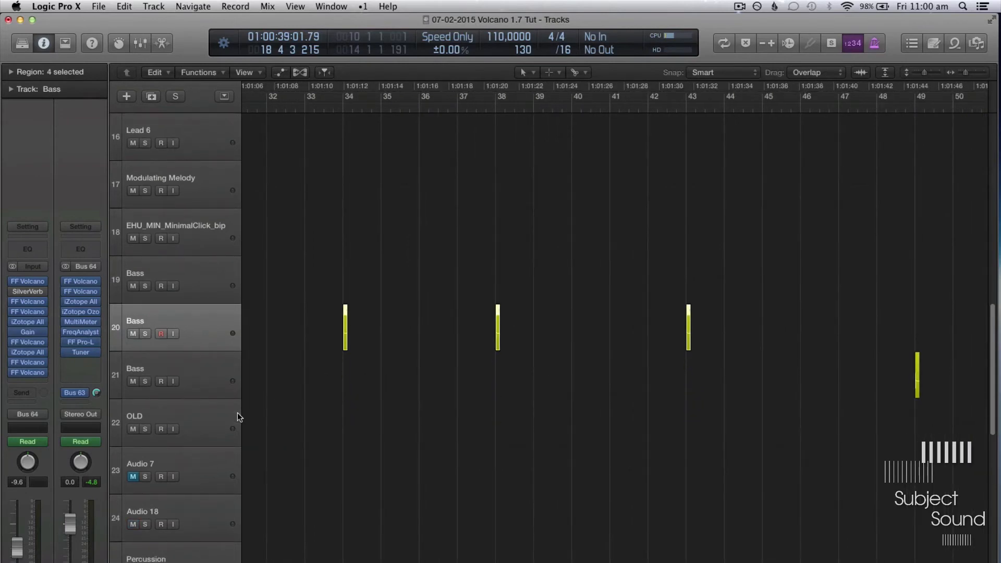
key("z")
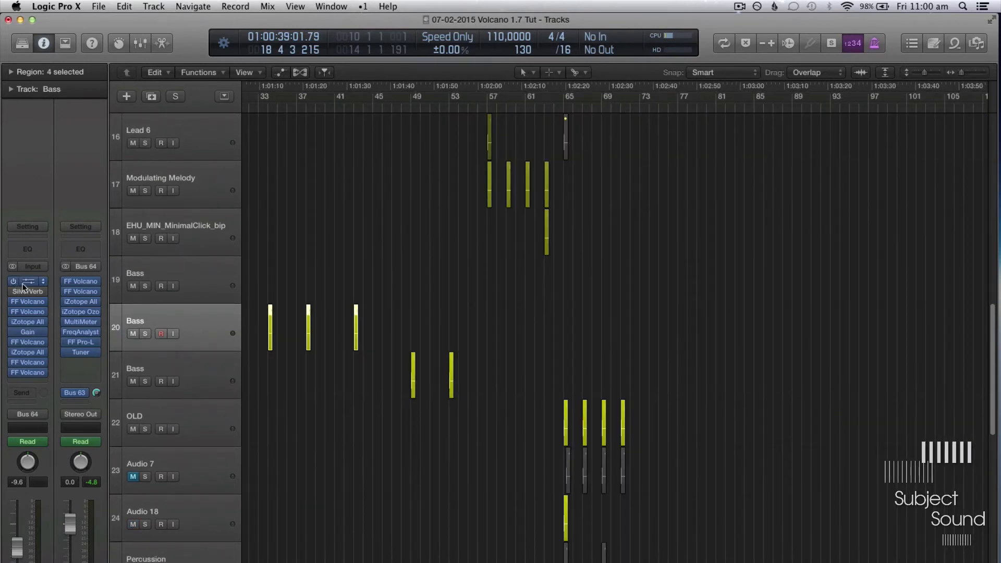
left_click(32, 281)
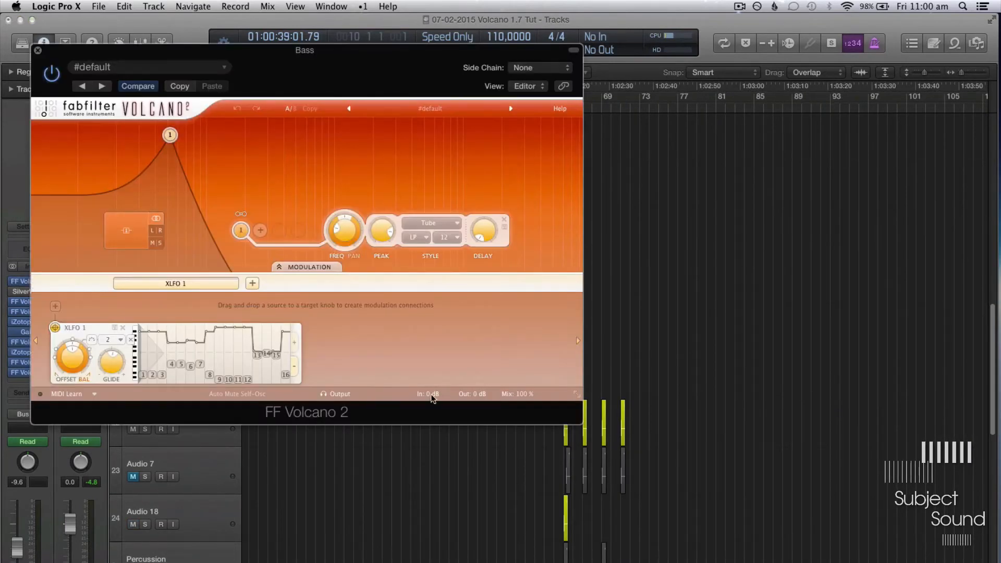
Raise the FF Volcano 2 input gain to +36 dB and lower its output gain to -36 dB
mouse_move(432, 399)
left_click_drag(432, 395, 443, 347)
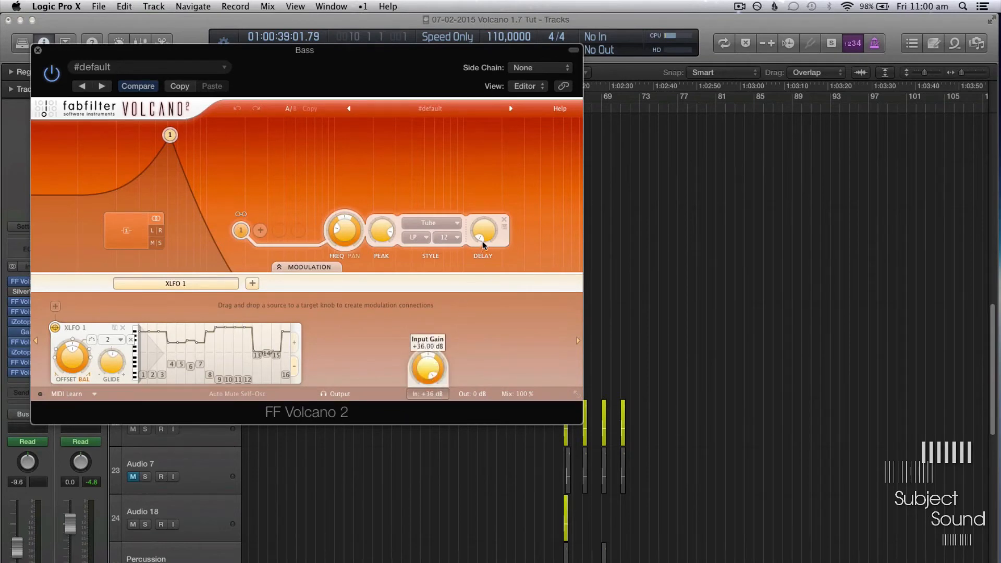
mouse_move(475, 395)
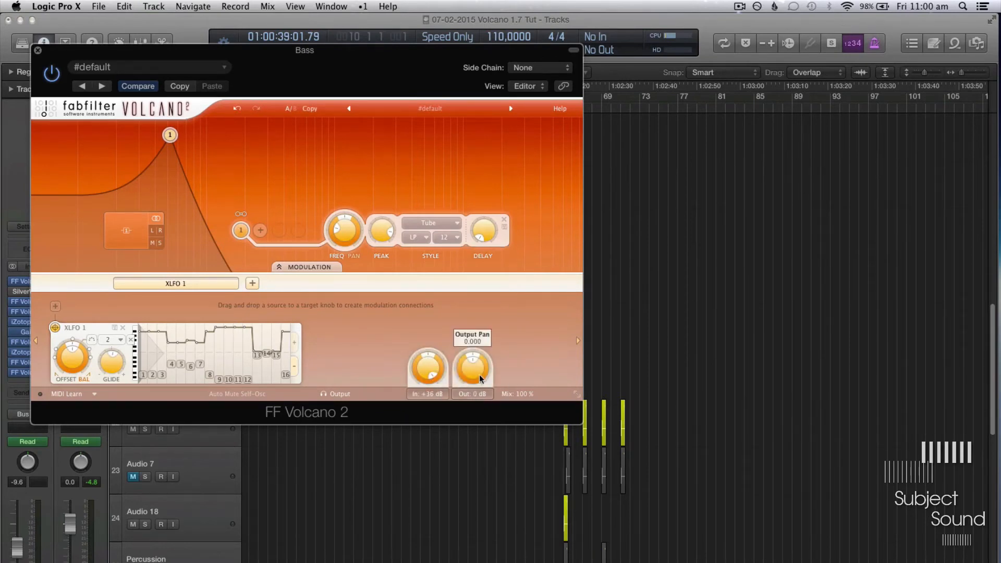
left_click_drag(480, 374, 464, 439)
left_click_drag(446, 530, 442, 518)
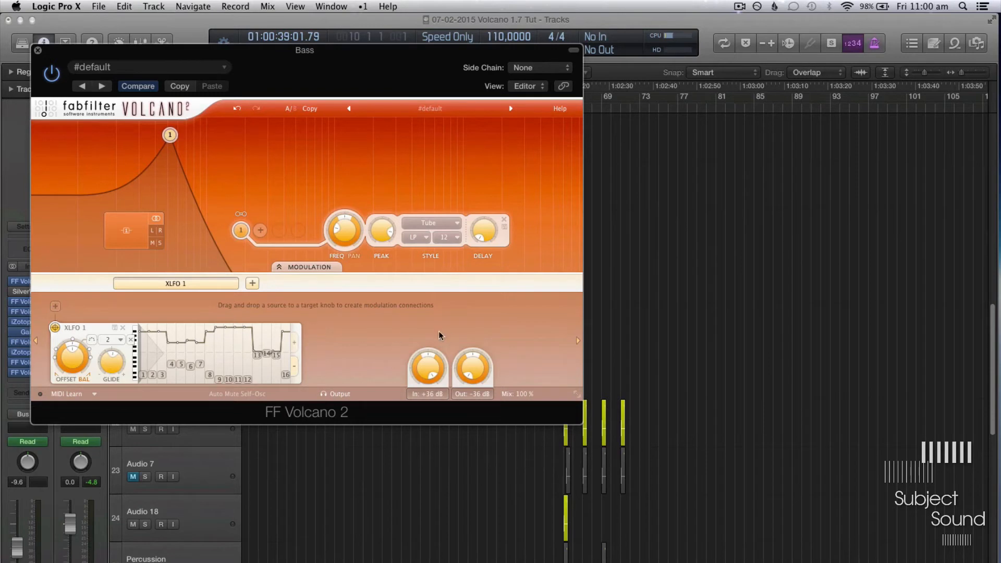
Reset the FF Volcano 2 input and output gains to 0 dB and close the plug-in window
double_click(427, 373)
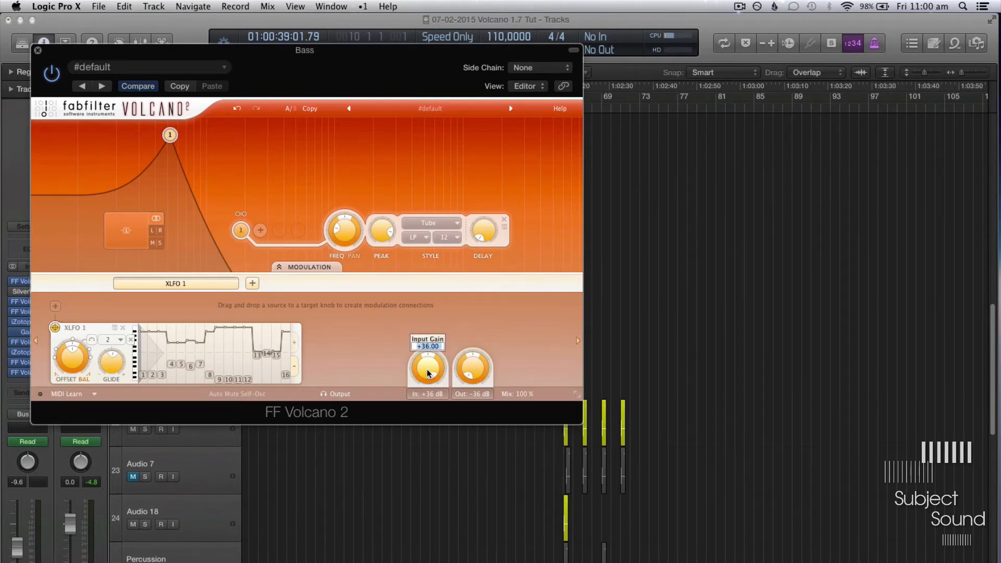
type("0")
key("Return")
double_click(473, 368)
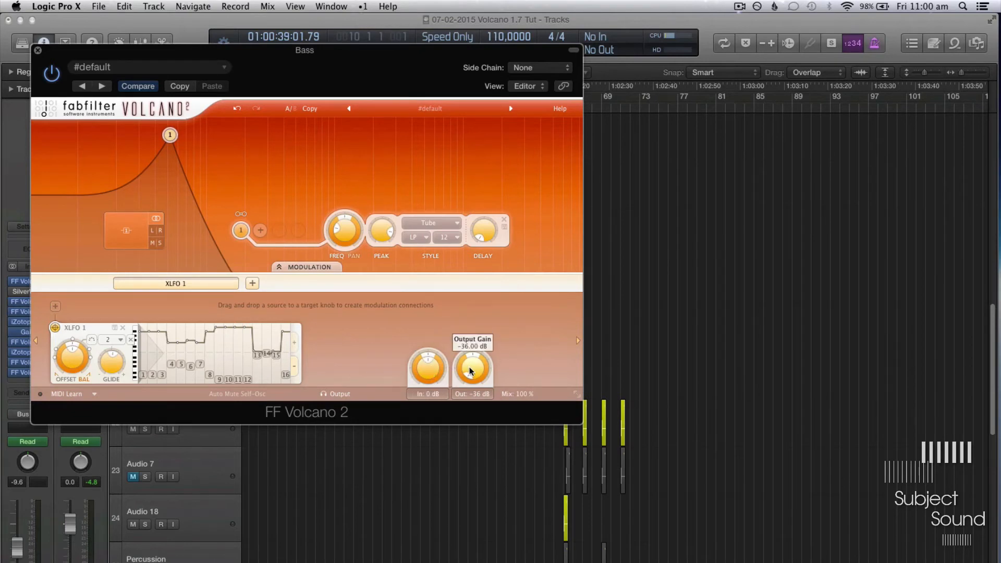
type("0")
key("Return")
left_click(745, 461)
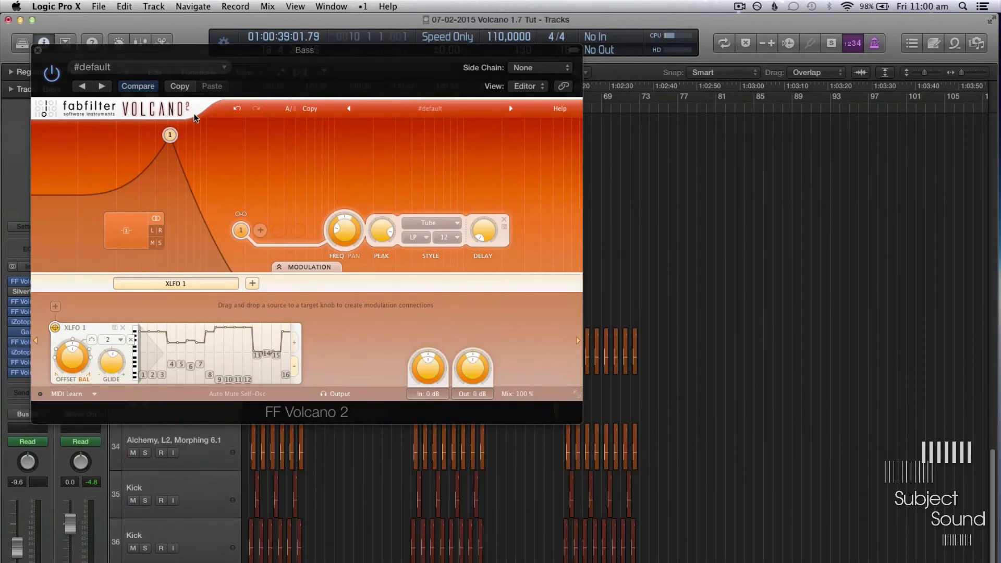
left_click(38, 50)
Select the Audio 18 track, show the automation up close around bar 65, and turn on solo mode
scroll(494, 268, "up", 10)
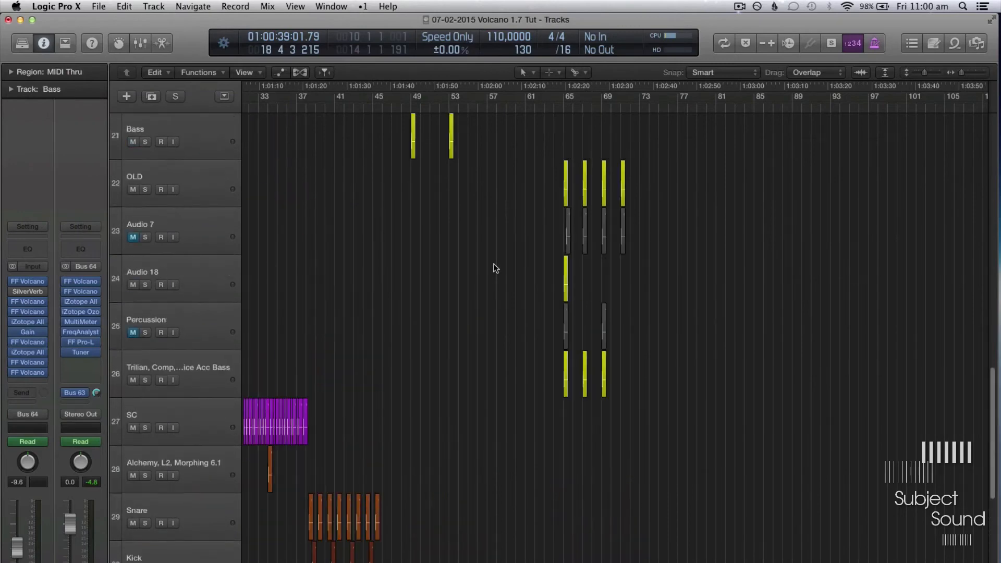
left_click(204, 368)
key("z")
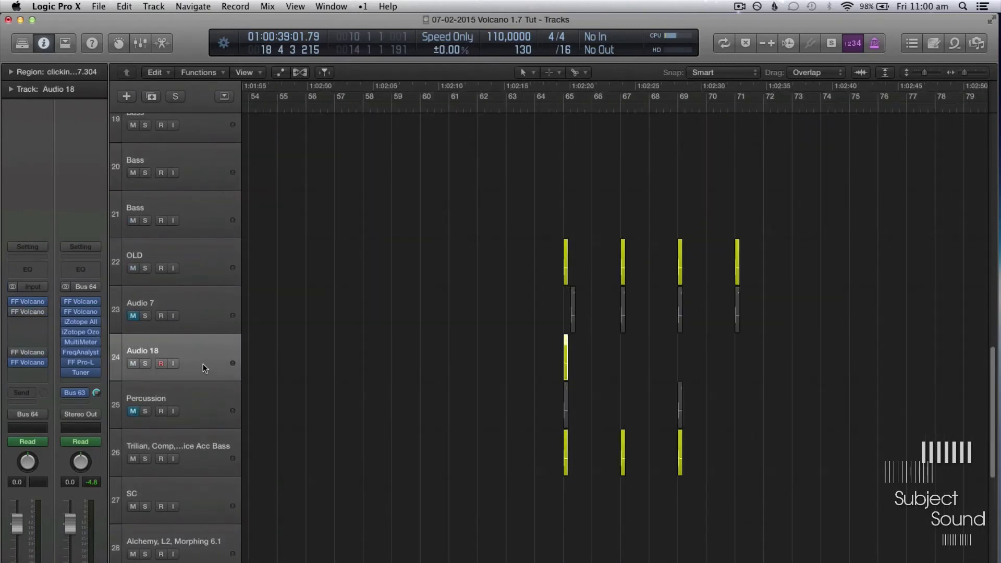
key("a")
key("super+Right")
key("super+Right")
key("ctrl+s")
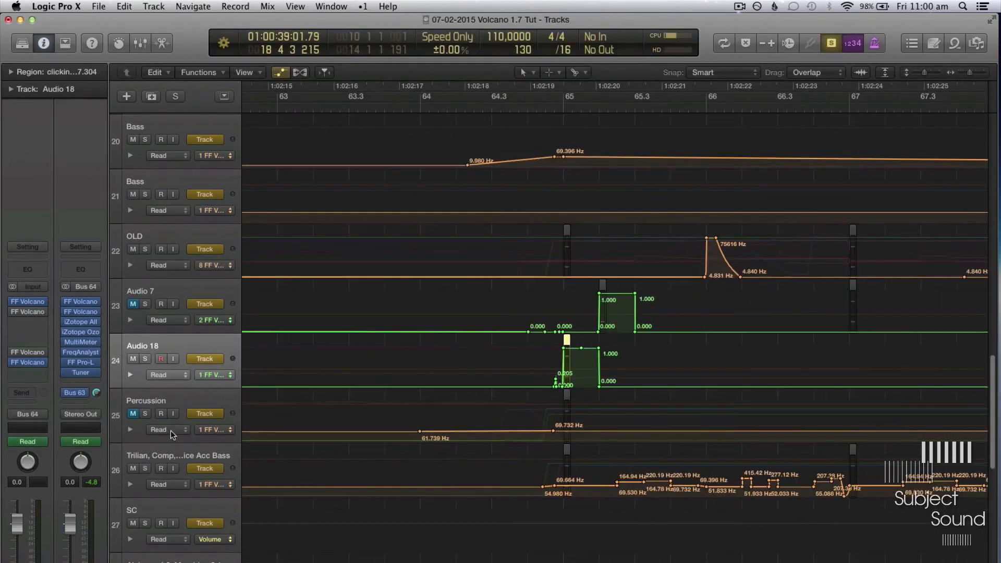
Play the Trilian bass track on track 26 in solo from just before bar 65, and hide the automation
left_click(186, 455)
left_click(546, 108)
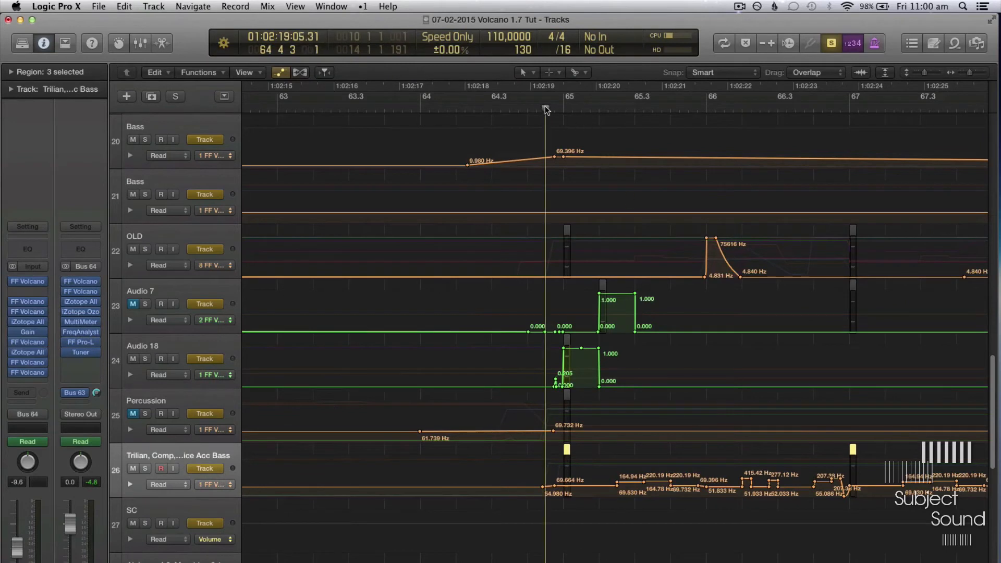
key("space")
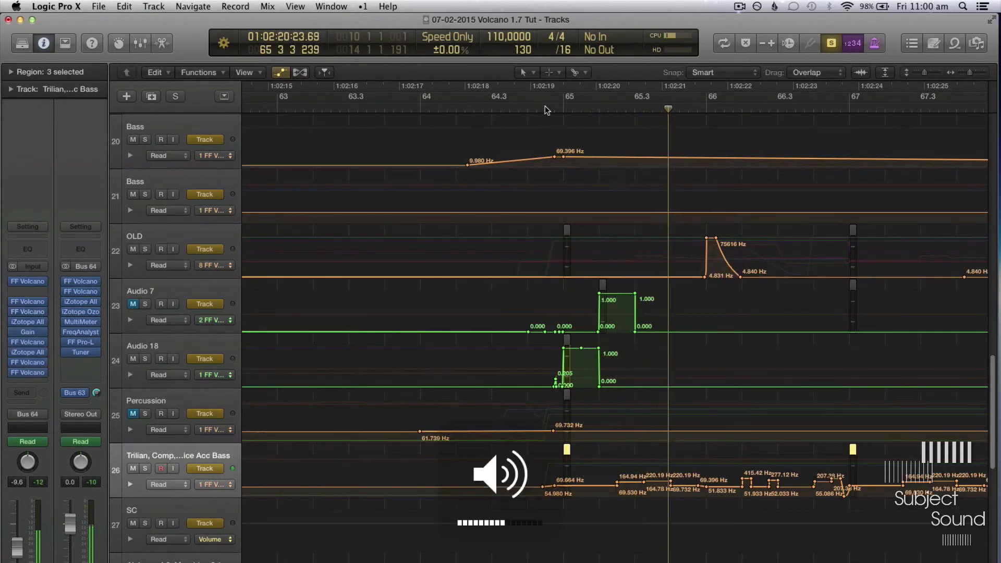
key("super+Left")
key("a")
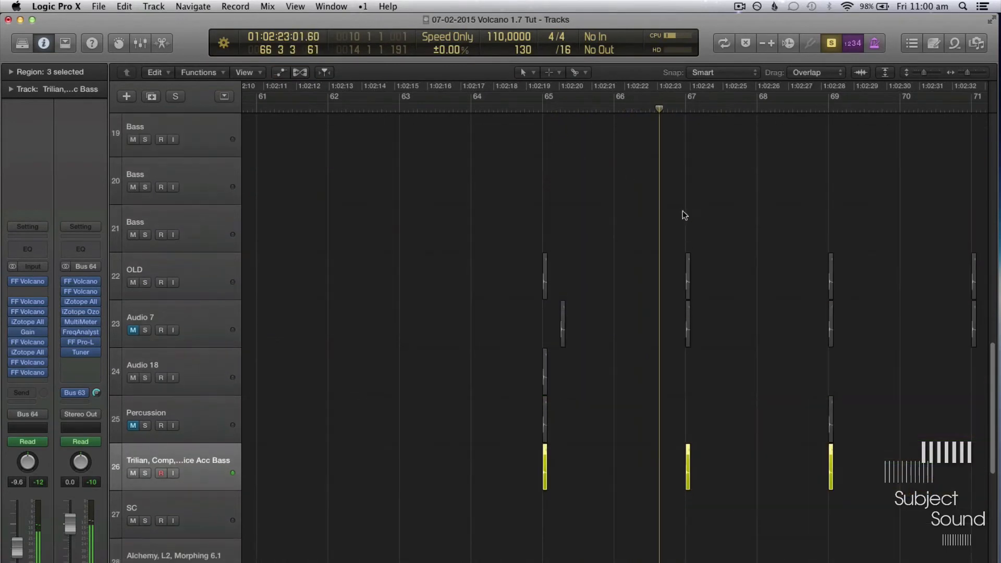
Set the cycle range from the selected regions on track 26 and extend its start back to 64 4 3 1
left_click_drag(746, 546, 365, 459)
key("super+u")
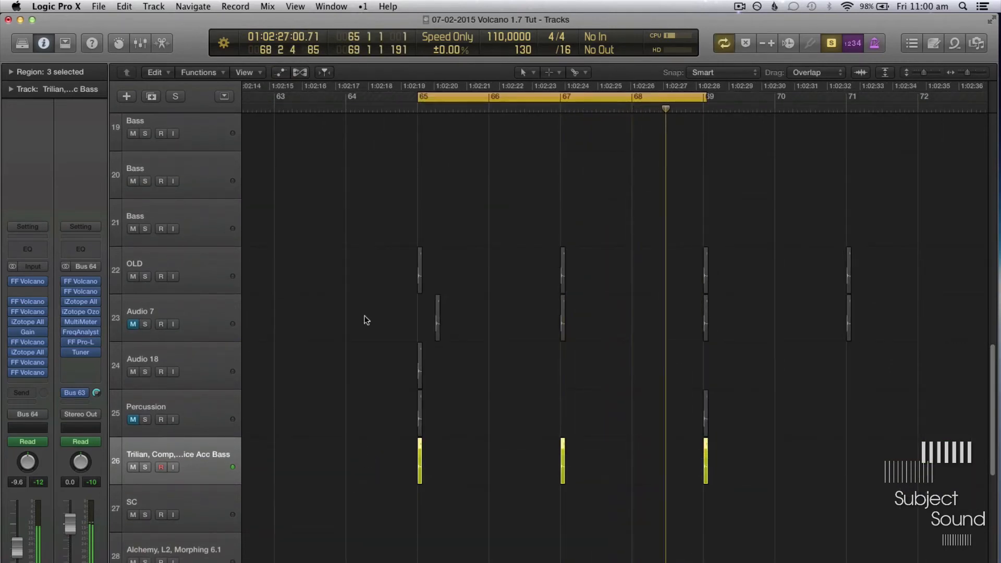
left_click(411, 106)
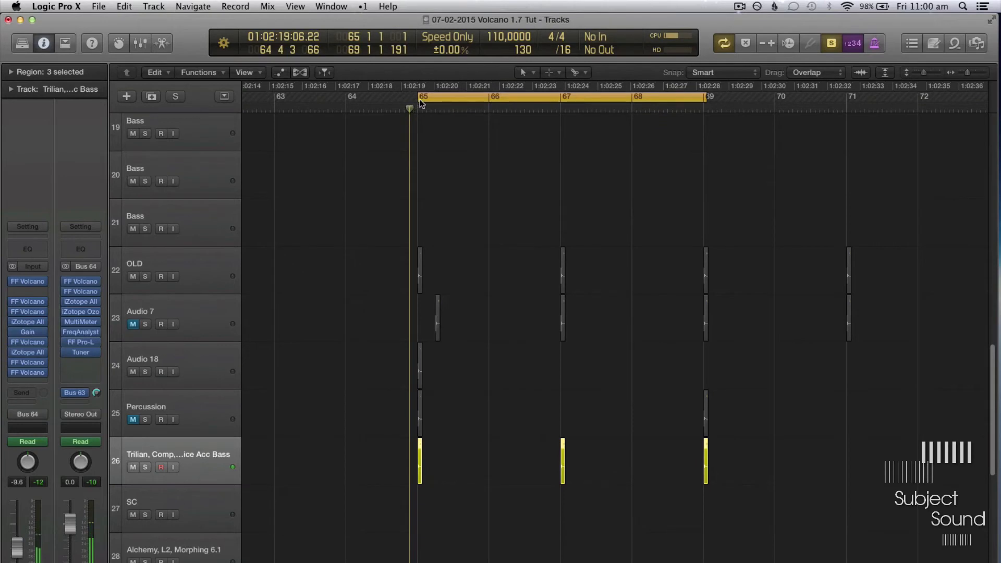
left_click(417, 100)
left_click_drag(417, 98, 408, 105)
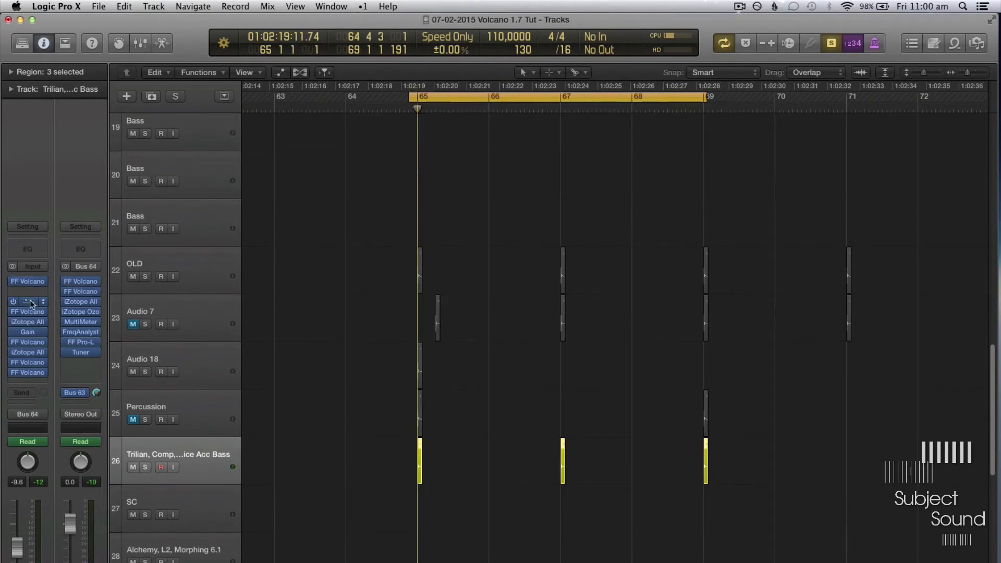
Inspect the first three FF Volcano plug-ins on the Trilian bass track, and close their windows
left_click(29, 282)
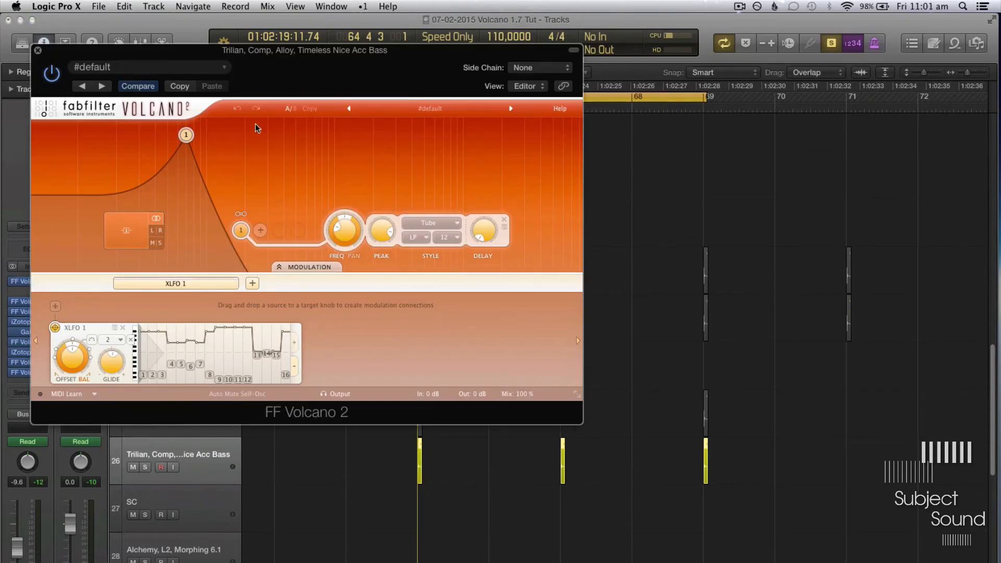
left_click_drag(355, 75, 504, 76)
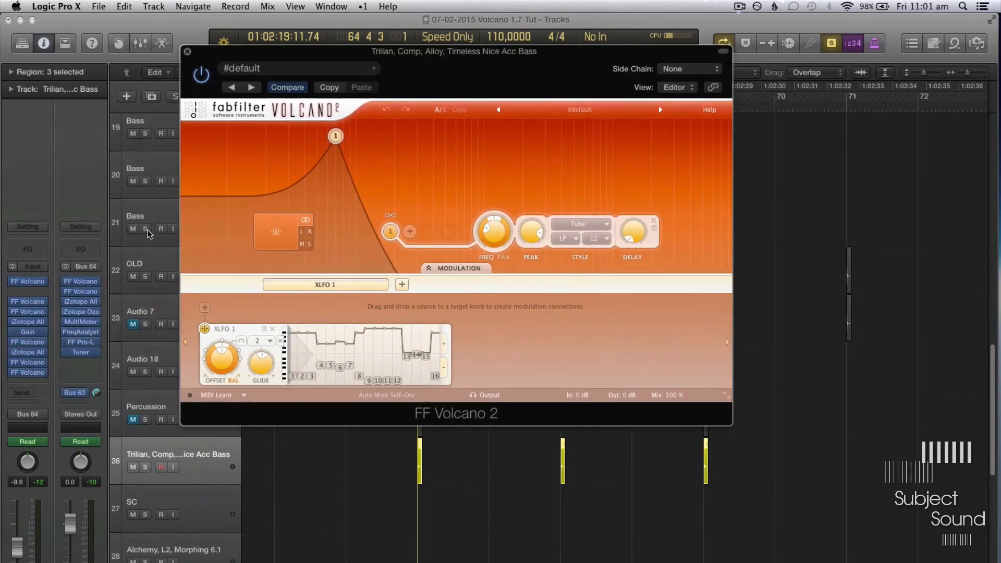
left_click(30, 304)
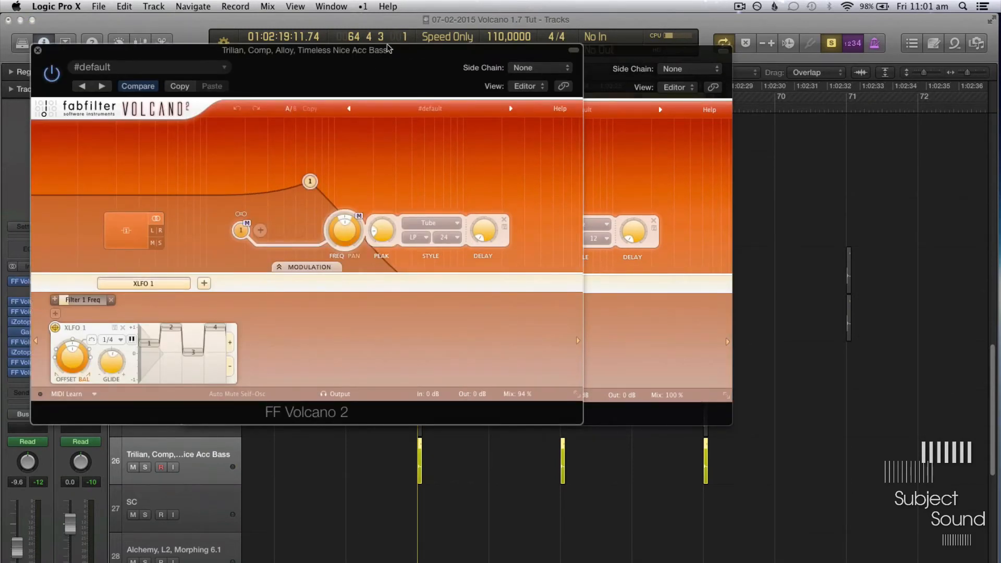
left_click_drag(388, 48, 599, 89)
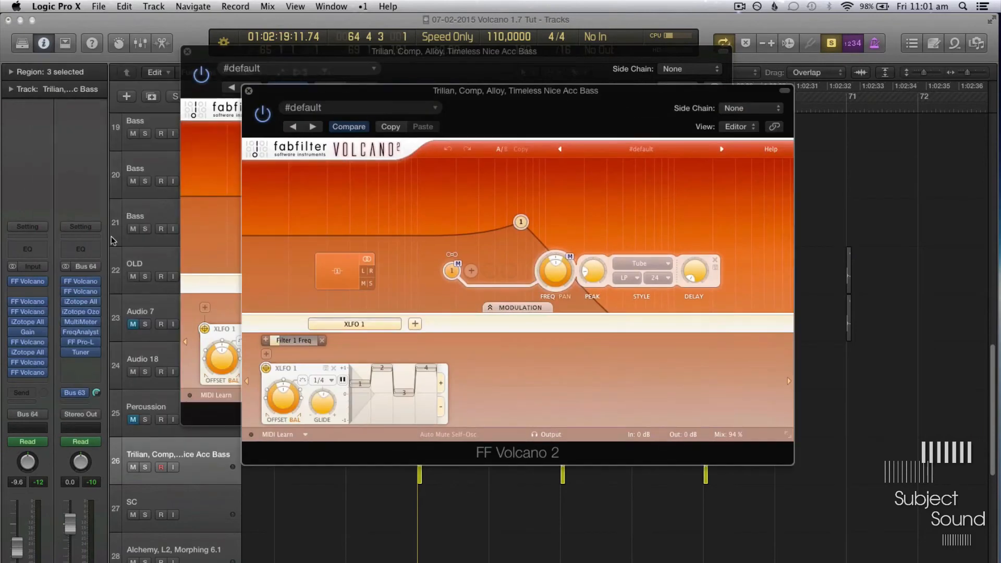
left_click(30, 311)
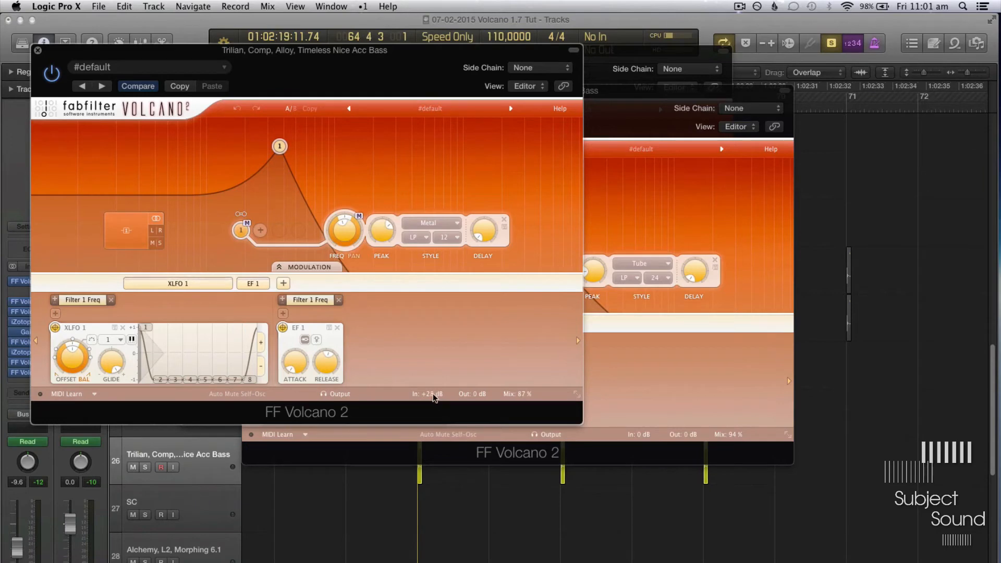
left_click(38, 50)
left_click(250, 91)
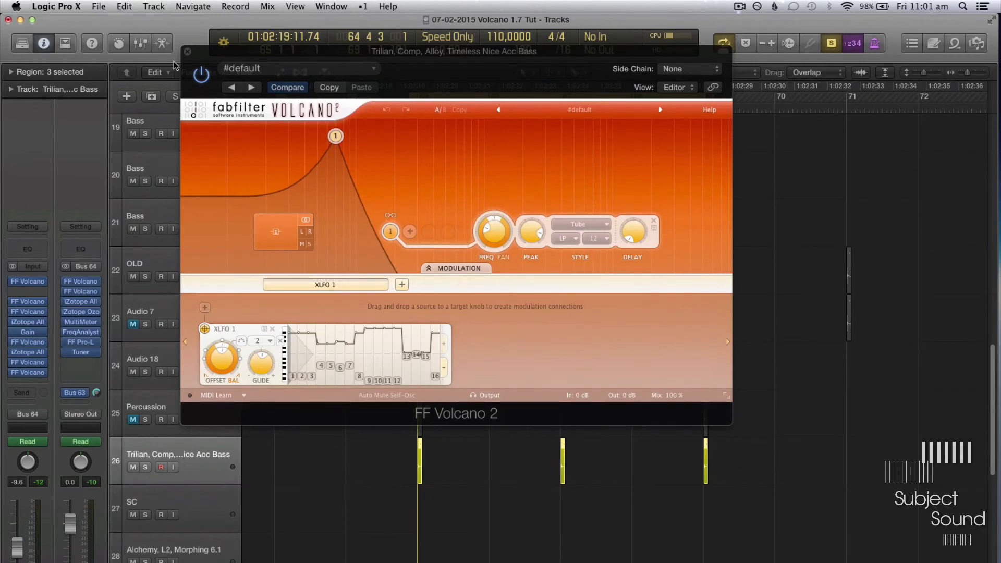
left_click(187, 53)
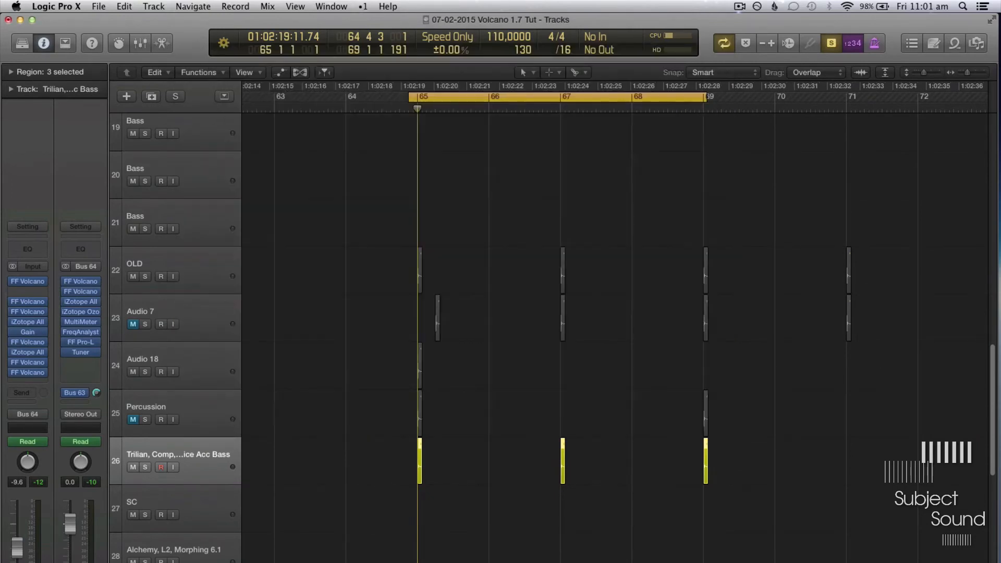
Examine the filter frequency automation on the Trilian bass track around bar 65 up close, and hide the automation again
key("a")
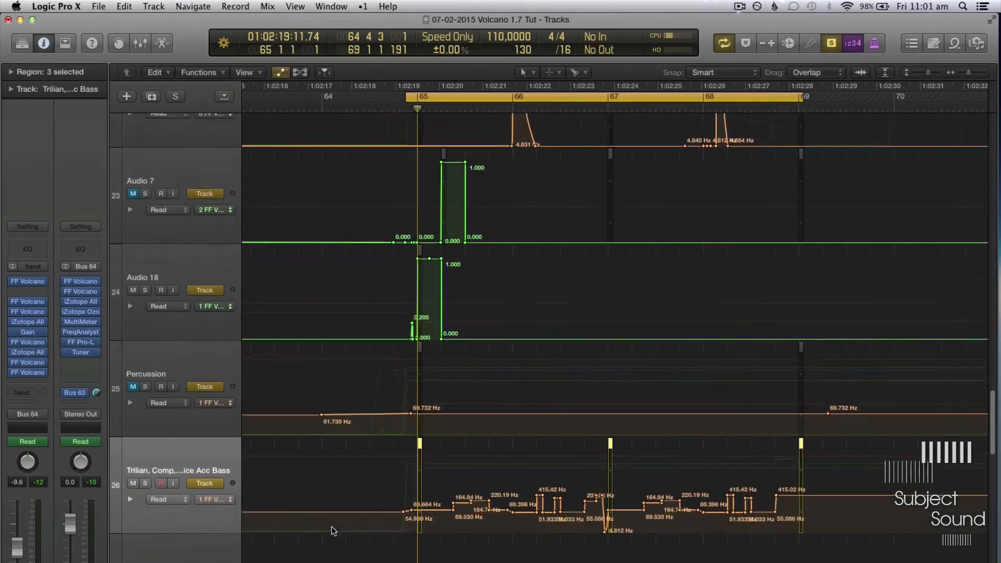
key("super+Down")
key("super+Right")
key("super+Right")
key("super+Right")
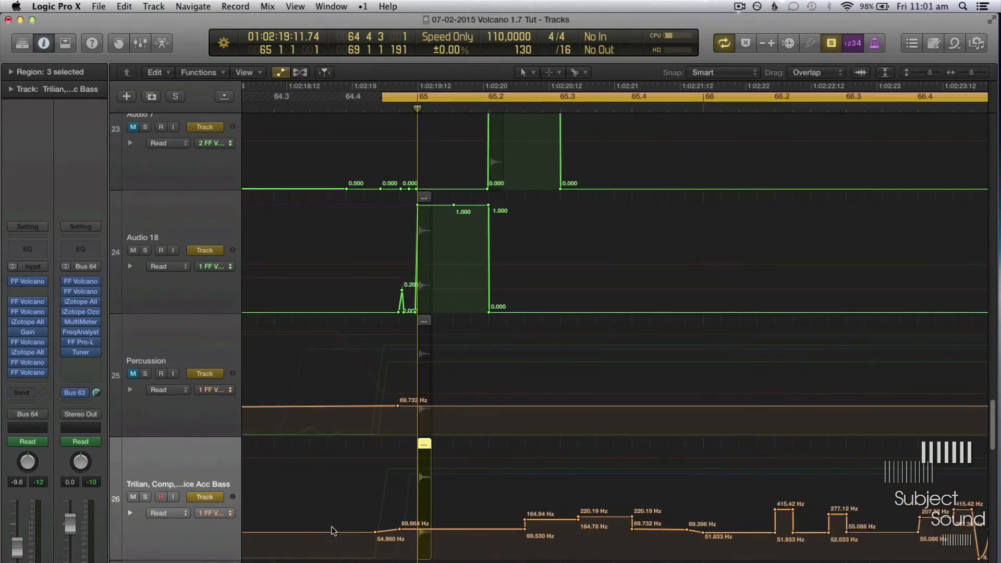
key("super+Left")
key("super+Left")
key("super+Left")
key("a")
key("super+Up")
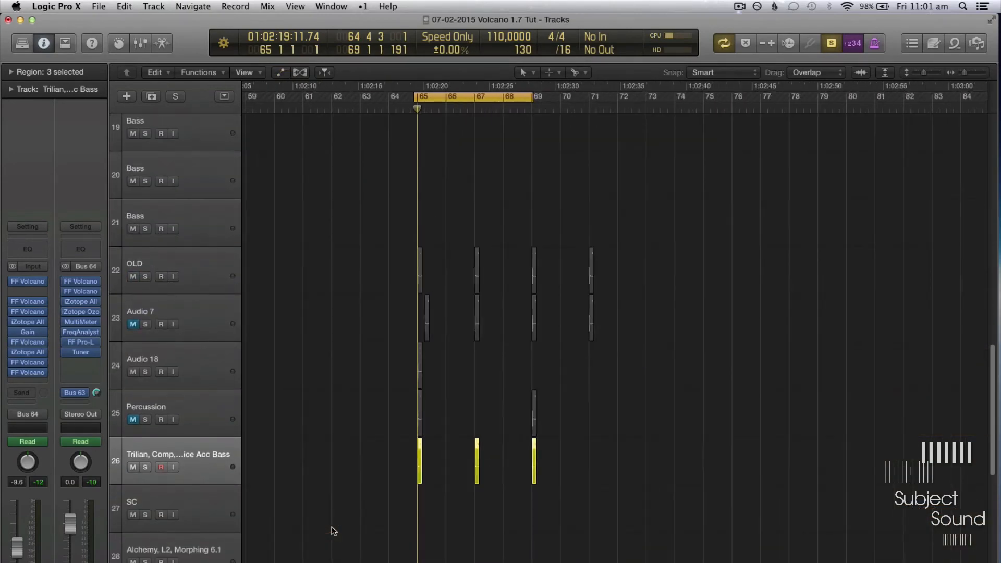
Turn off the cycle range and view more of the arrangement with the automation hidden
key("super+Left")
key("super+Left")
key("c")
key("a")
key("a")
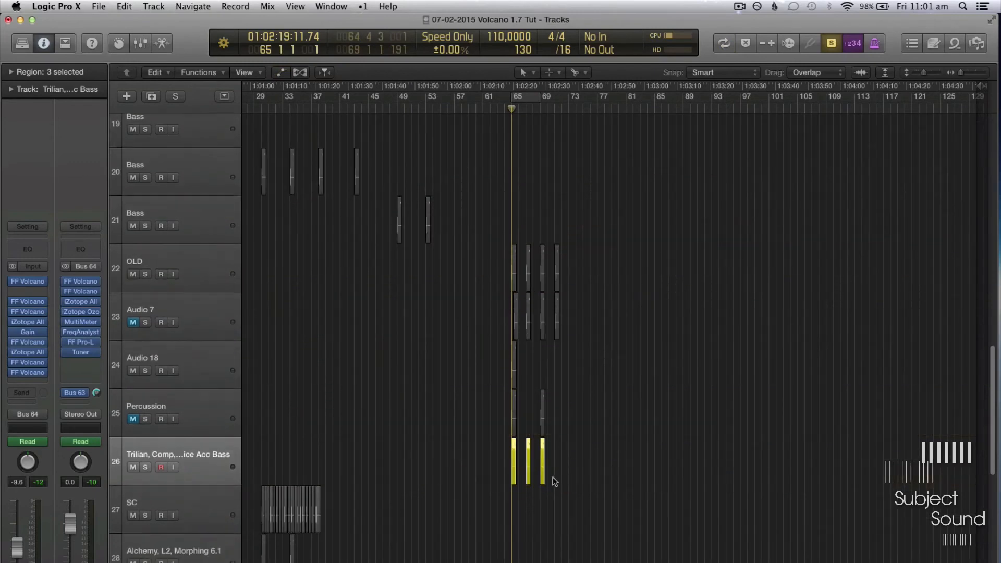
key("a")
key("a")
Select the Lead 4 track on track 13 and open the first FF Volcano plug-in on its channel
scroll(430, 275, "up", 8)
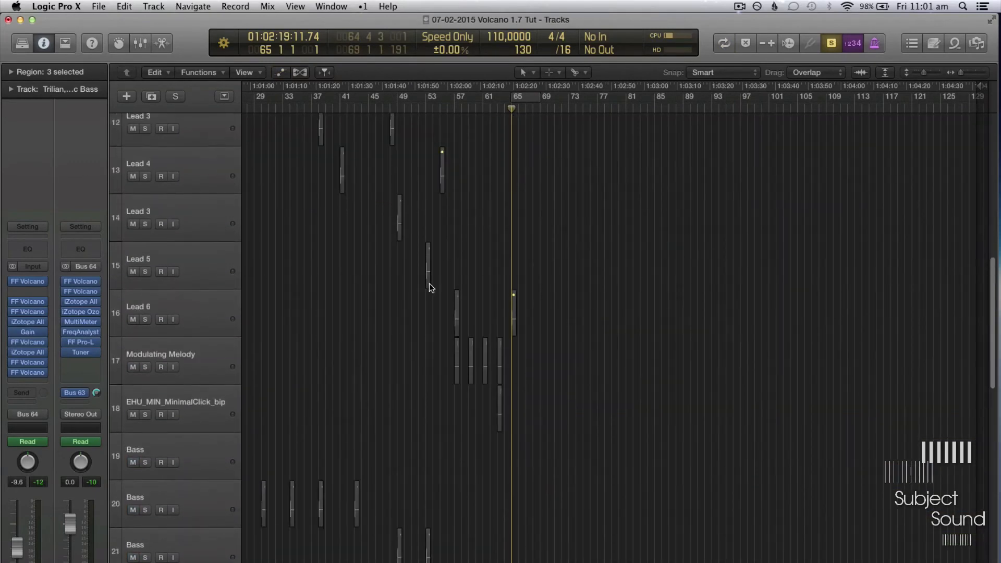
scroll(429, 284, "up", 5)
left_click(205, 378)
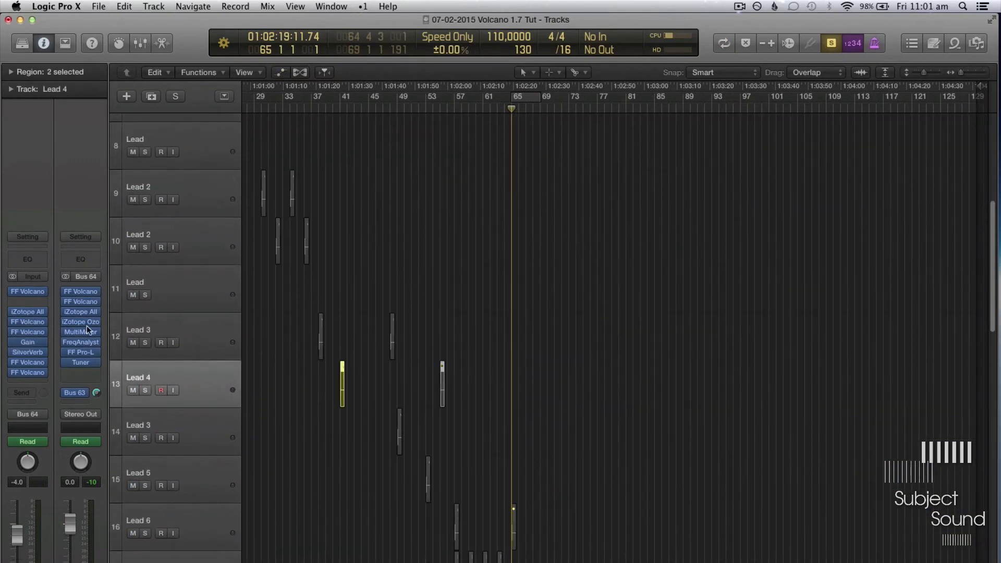
left_click(26, 295)
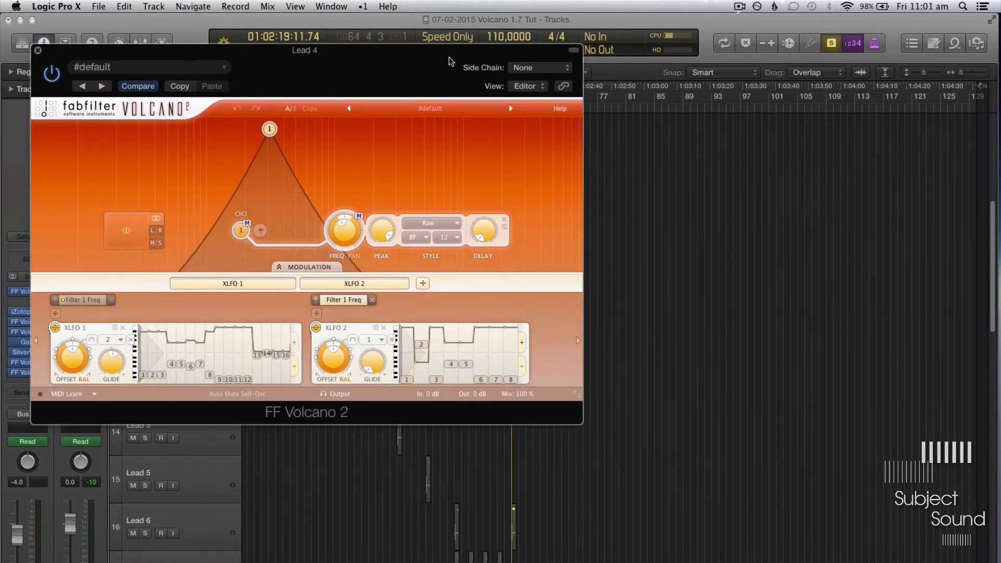
Move the Lead 4 FF Volcano window aside, show the automation, examine all of Lead 4's automation lanes, and collapse them again
left_click_drag(453, 67, 722, 115)
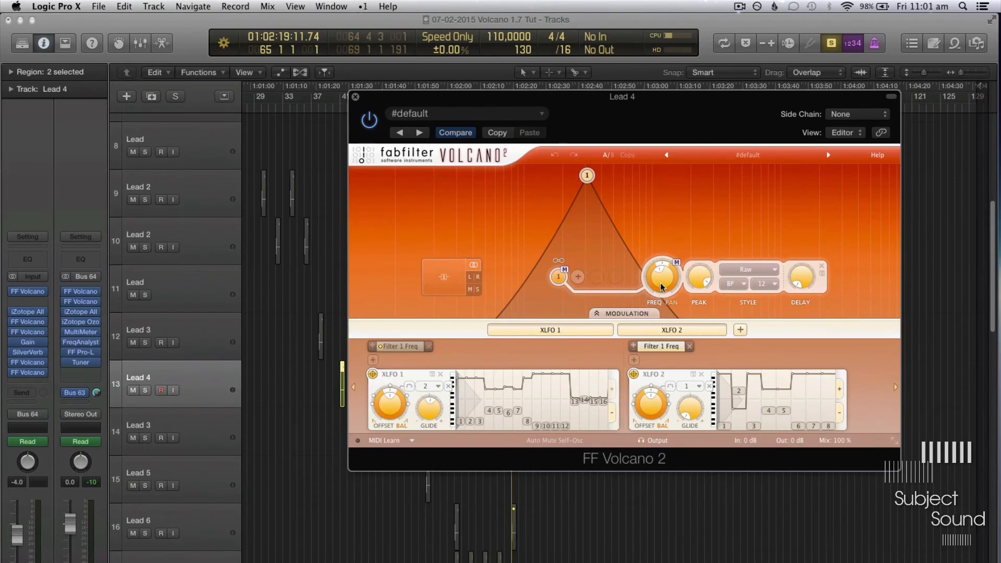
left_click_drag(726, 123, 715, 537)
key("a")
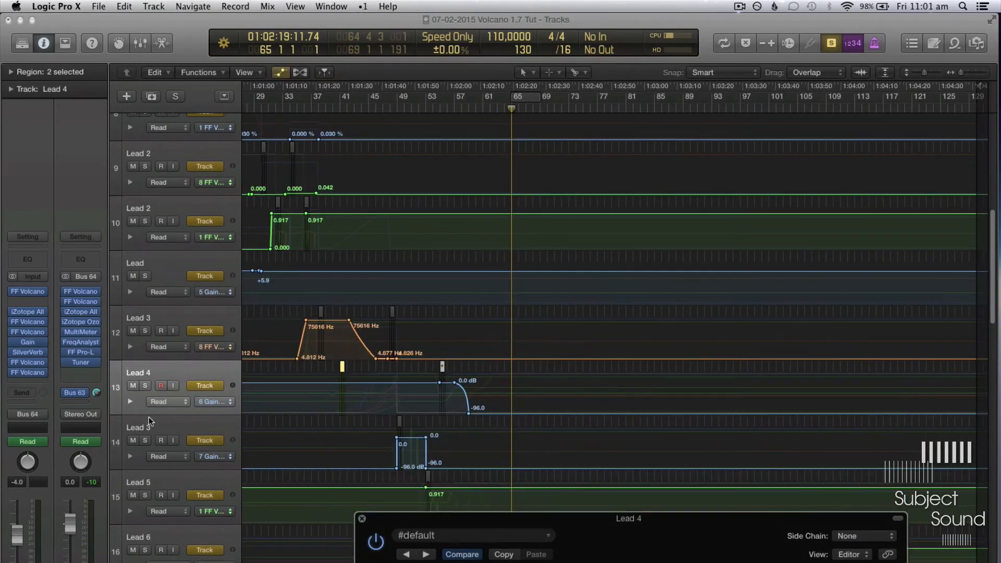
left_click(130, 401)
scroll(317, 415, "down", 6)
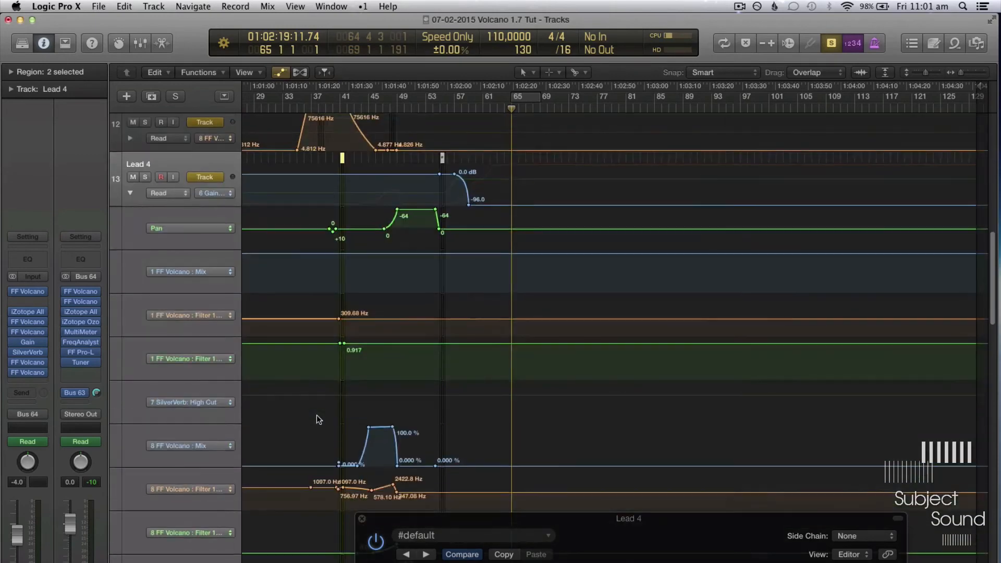
scroll(317, 419, "down", 5)
scroll(317, 419, "up", 10)
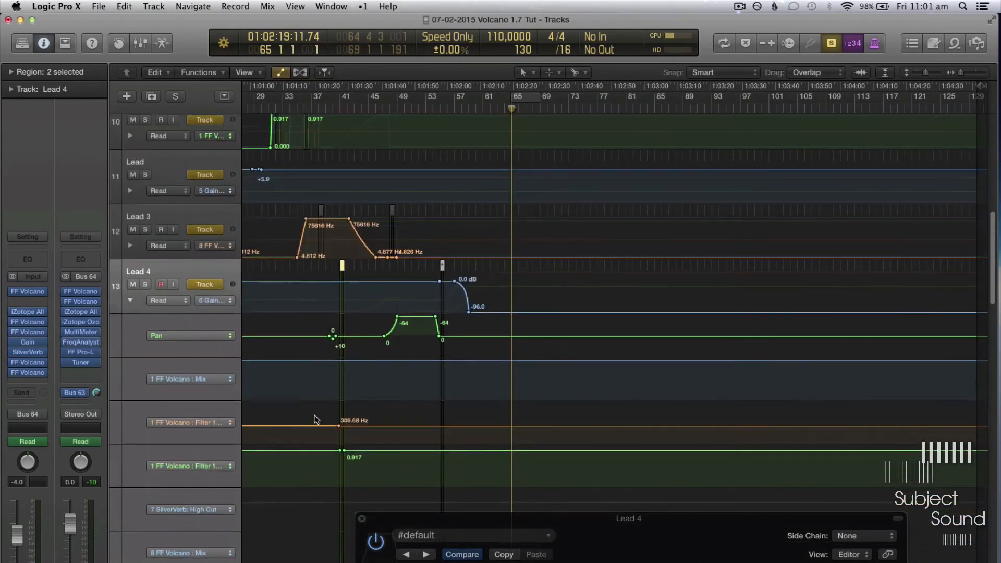
left_click(129, 299)
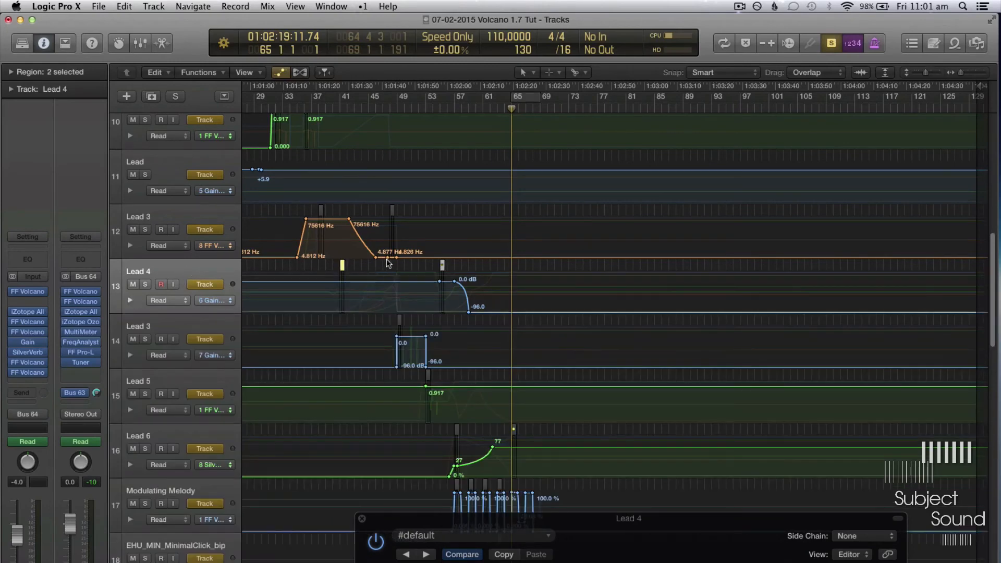
Play the arrangement from about bar 40, close the Lead 4 FF Volcano window, and hide the automation
left_click(377, 108)
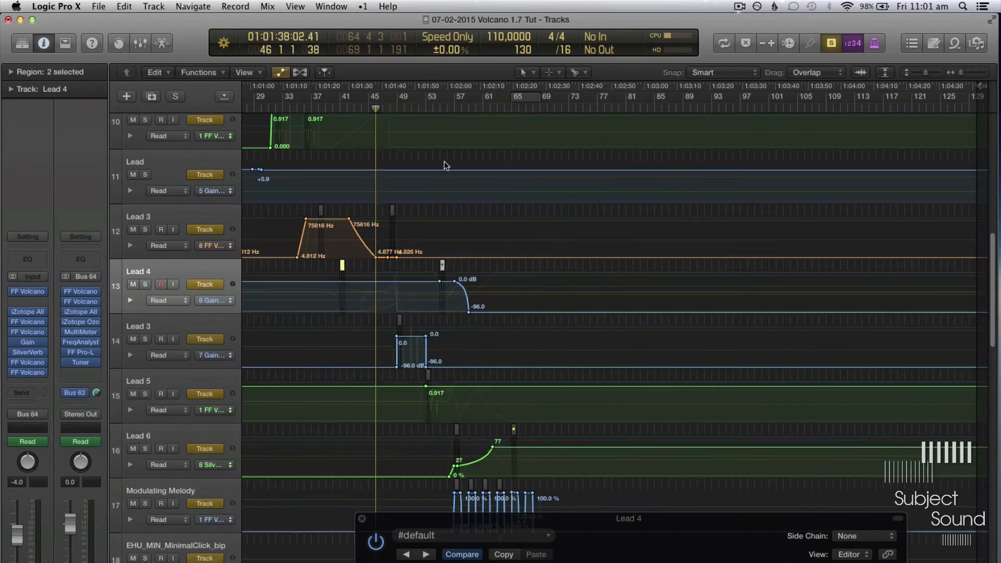
key("super+Right")
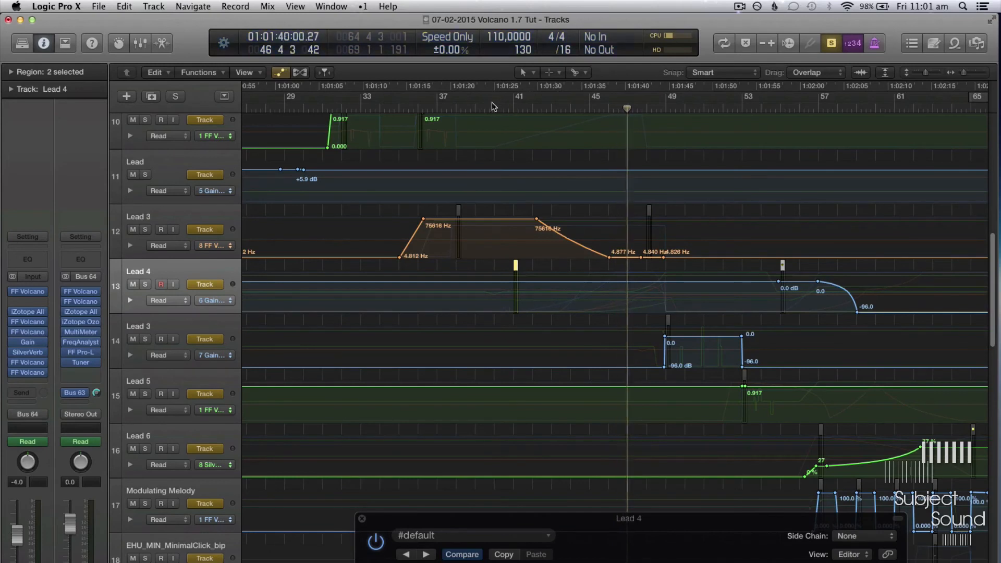
left_click(490, 104)
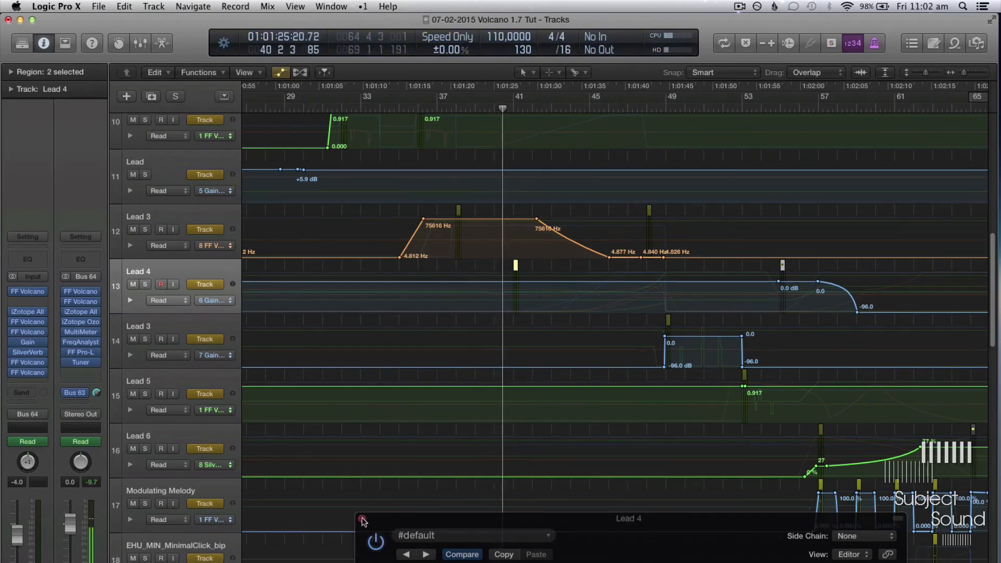
left_click(362, 519)
key("a")
Look over the lead, bass and drum regions during playback, with the tracks reduced to a compact height
scroll(588, 392, "down", 5)
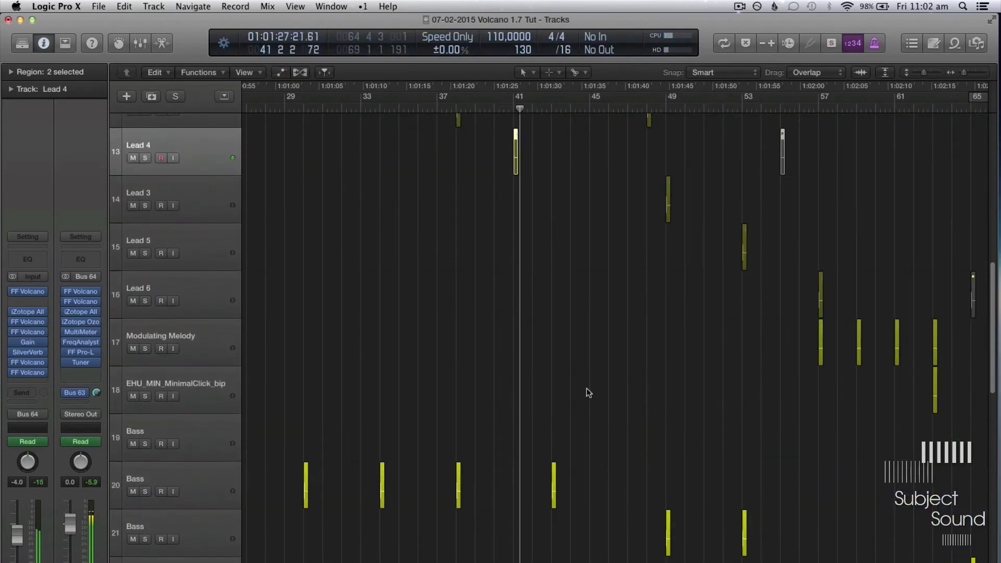
scroll(589, 393, "down", 15)
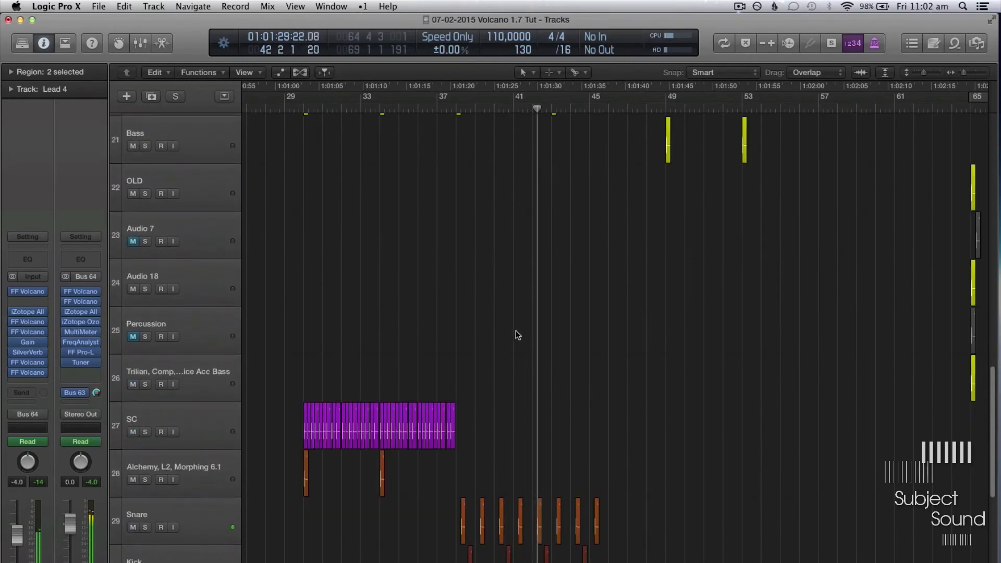
scroll(518, 324, "up", 10)
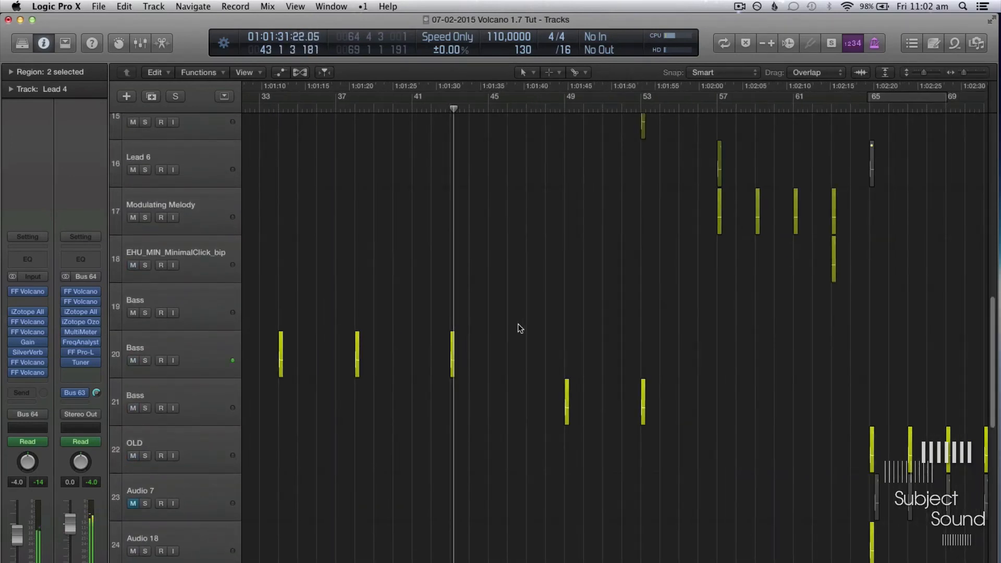
scroll(518, 324, "up", 6)
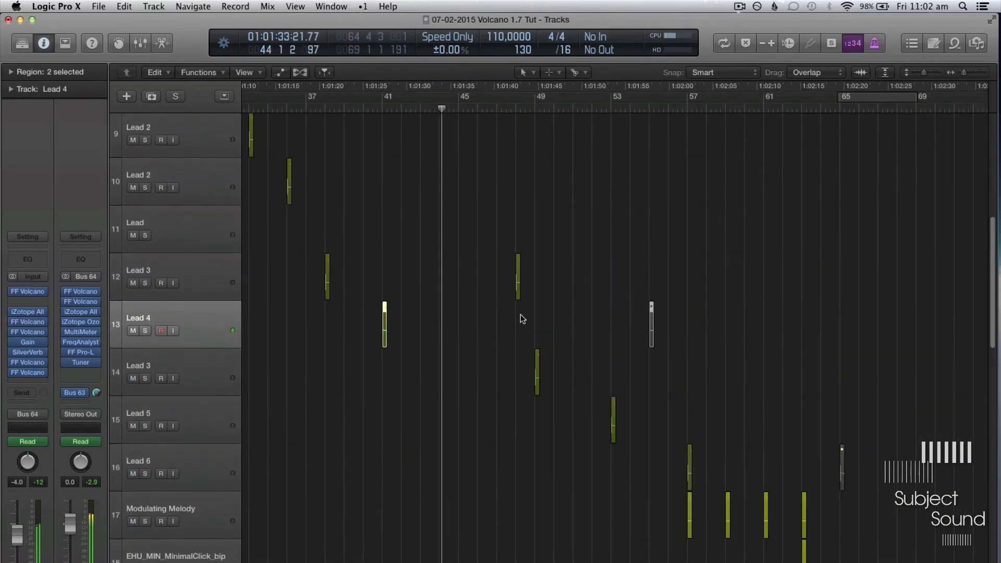
key("super+Up")
key("super+Up")
key("super+Up")
key("super+Up")
key("super+Up")
key("super+Up")
key("super+Up")
key("super+Up")
key("super+Up")
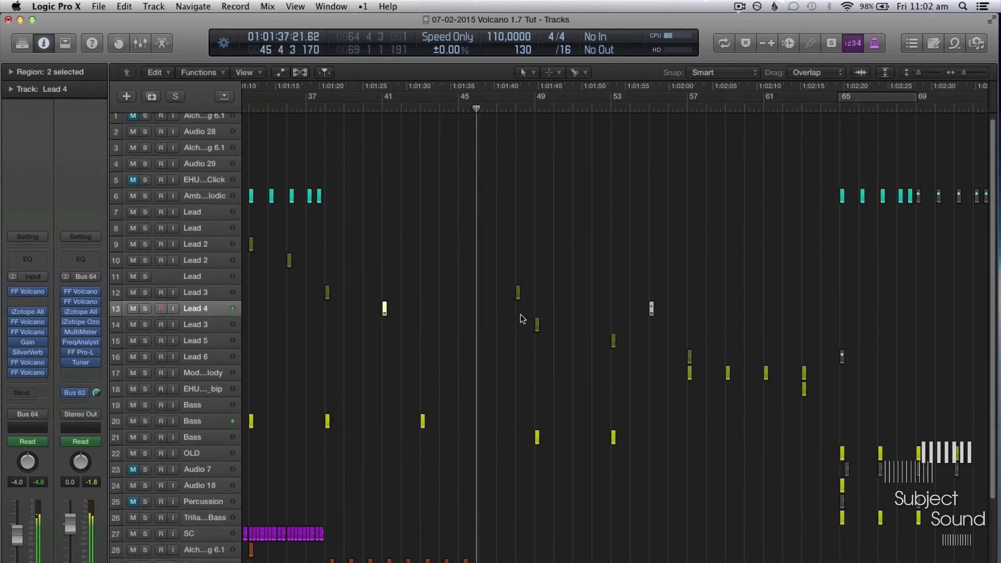
scroll(614, 313, "down", 6)
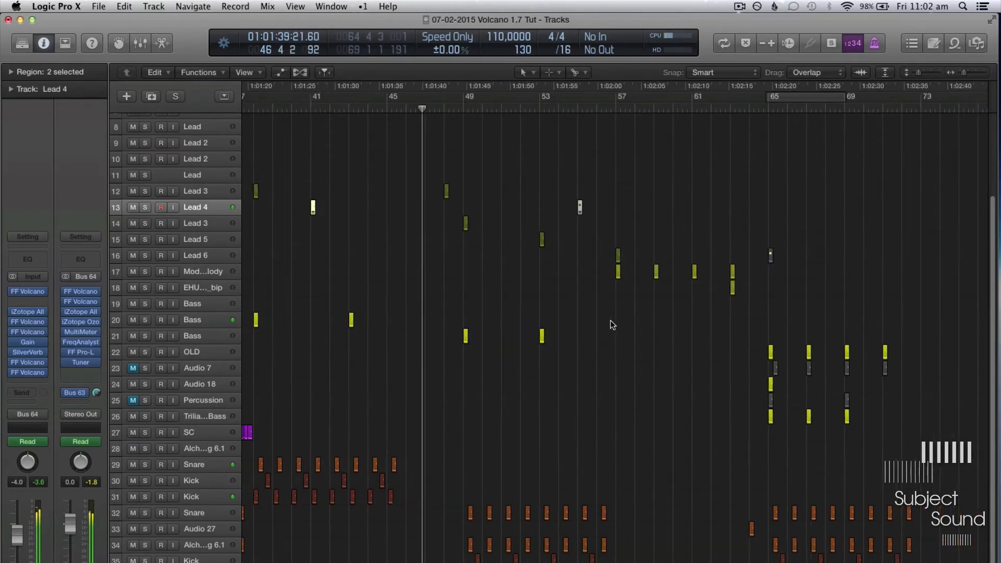
scroll(610, 320, "down", 3)
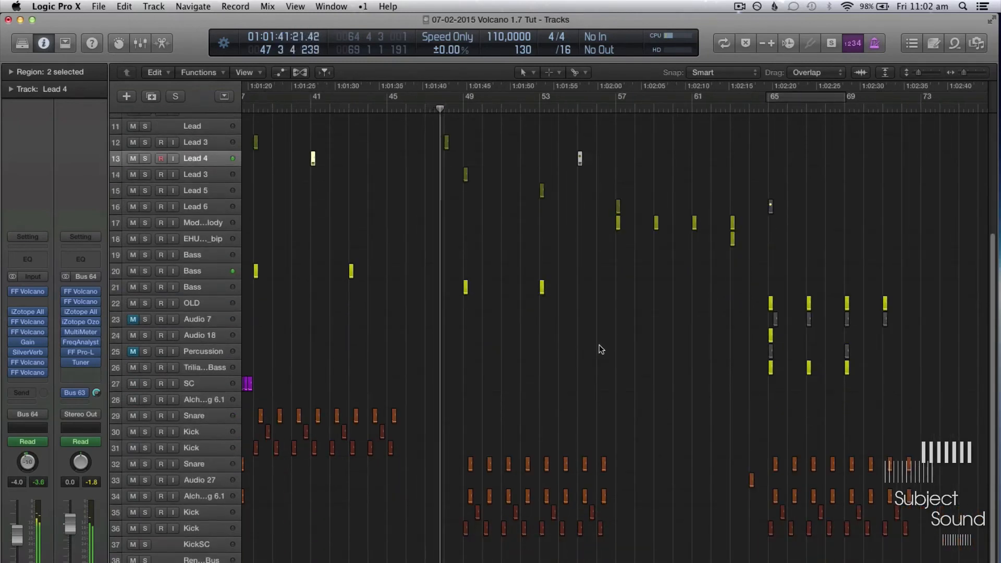
scroll(599, 345, "up", 2)
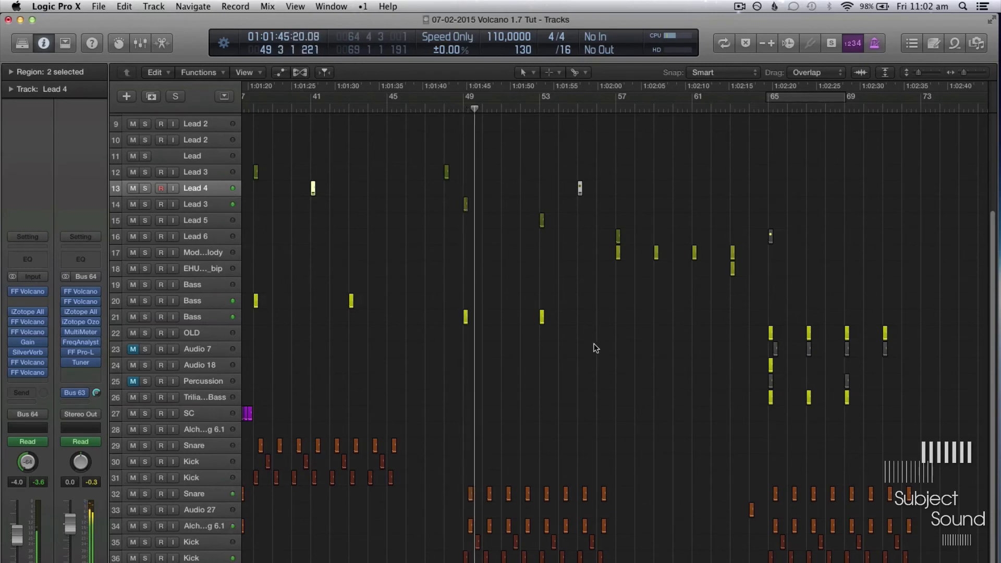
Solo the Bass track on track 21 and play it from just before bar 49
left_click(222, 316)
left_click(145, 317)
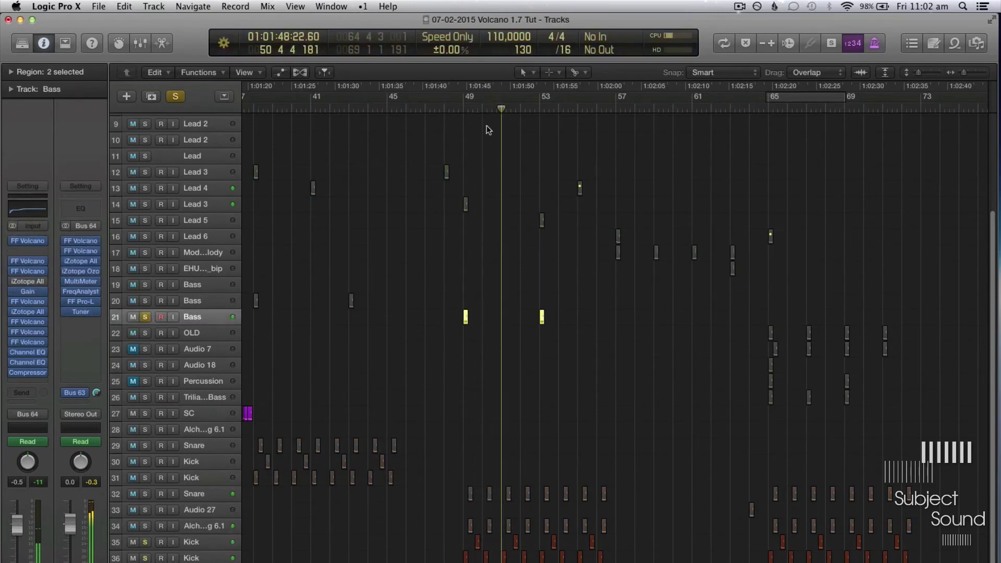
left_click(454, 108)
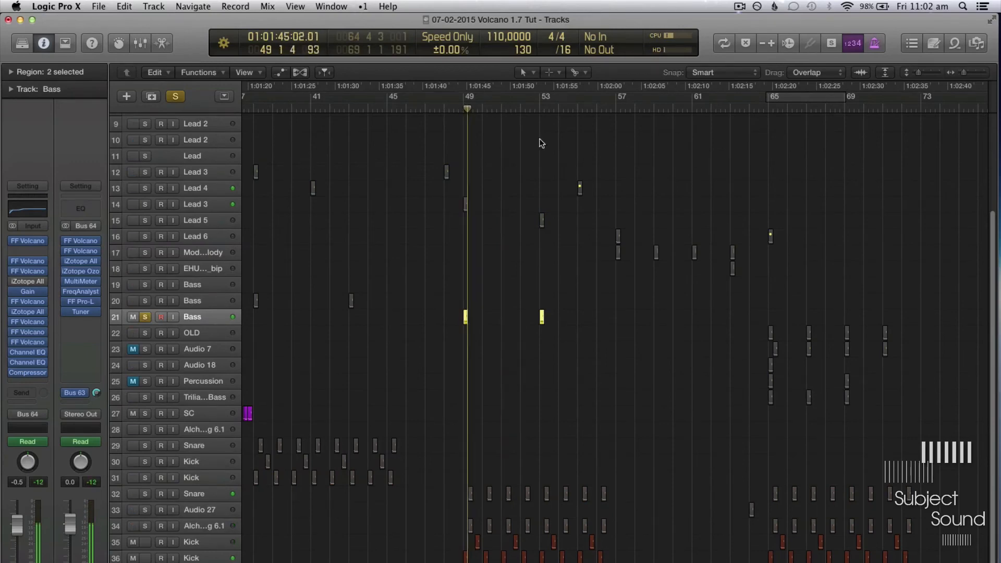
Show the automation and examine the track 21 Bass filter frequency automation up close around bars 49 to 53
key("super+Right")
key("super+Right")
key("a")
key("super+Right")
key("super+Down")
key("super+Down")
key("super+Down")
key("super+Right")
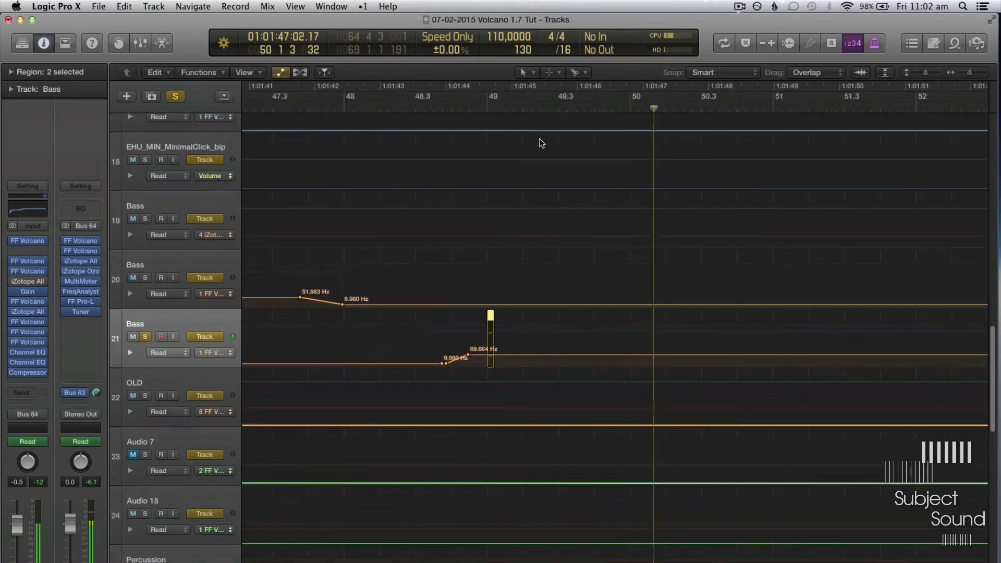
key("super+Left")
key("super+Down")
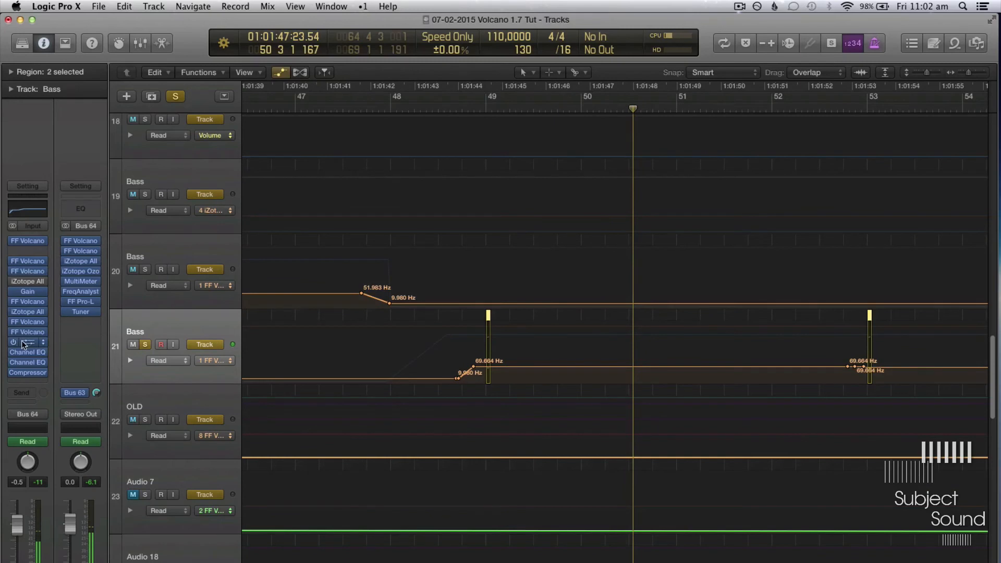
Open the FF Volcano directly above the Bass channel's EQs, play from bar 49 to inspect its XLFO modulation, and close it
left_click(20, 340)
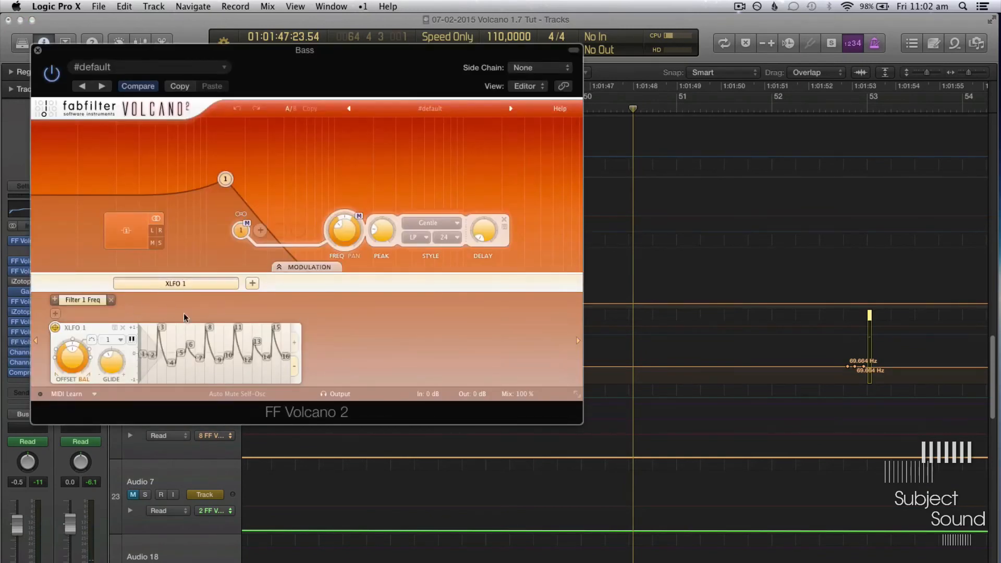
scroll(741, 186, "left", 5)
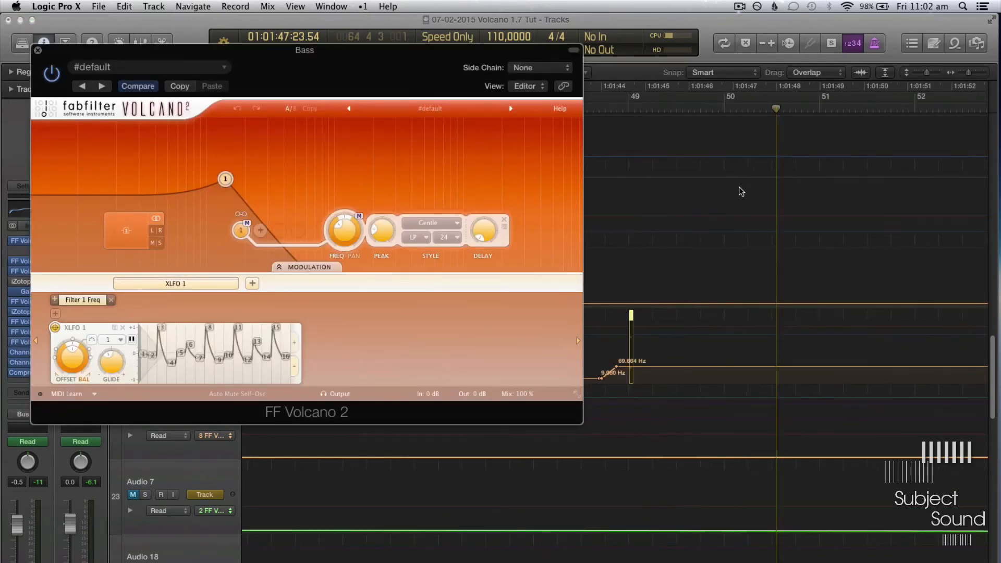
left_click(636, 112)
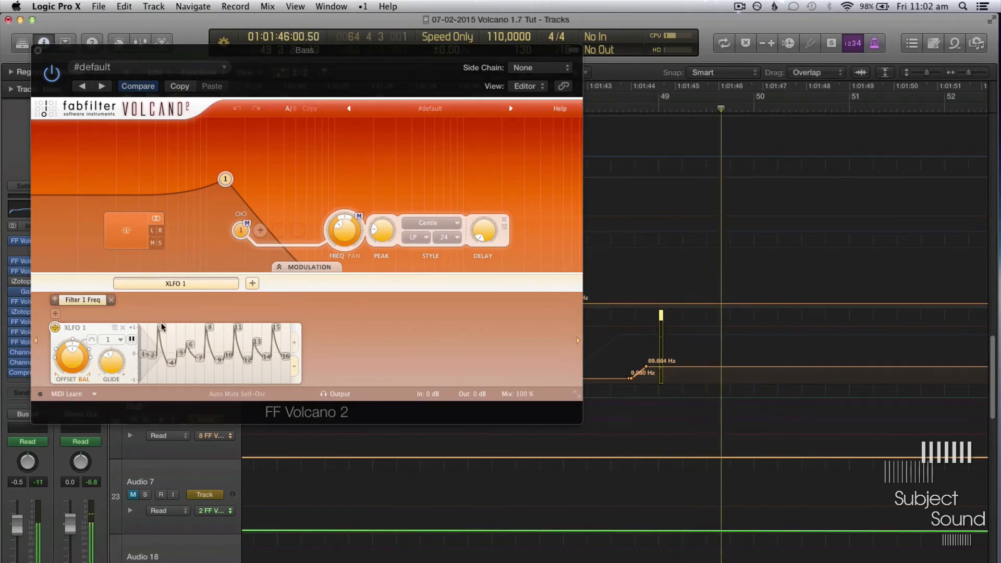
left_click(37, 51)
Hide the automation and bring the whole arrangement with all 39 tracks into view
key("super+Left")
key("super+Left")
key("super+Left")
key("super+Left")
key("super+Left")
key("super+Left")
key("super+Left")
key("super+Left")
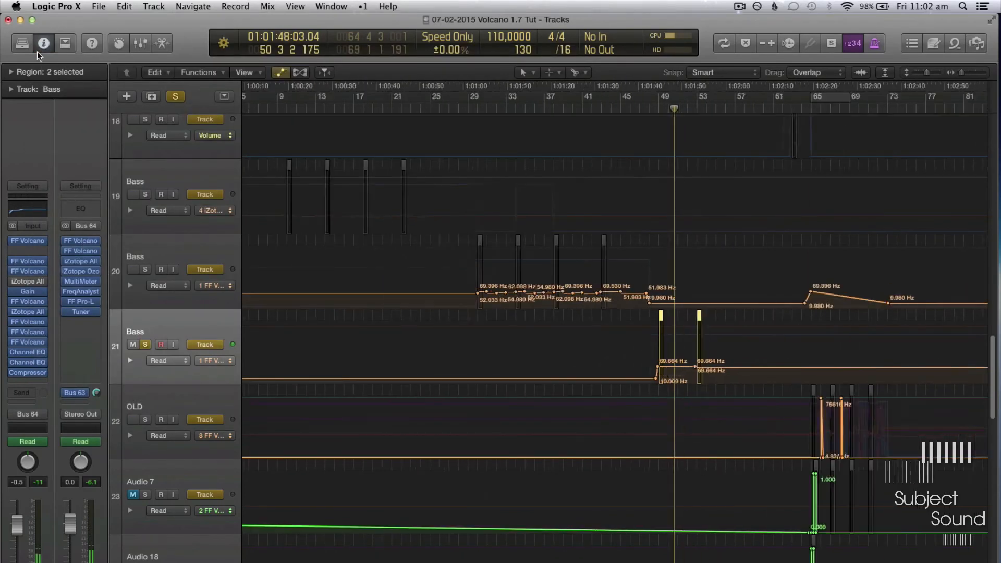
key("super+Up")
key("super+Up")
key("super+Up")
key("super+Up")
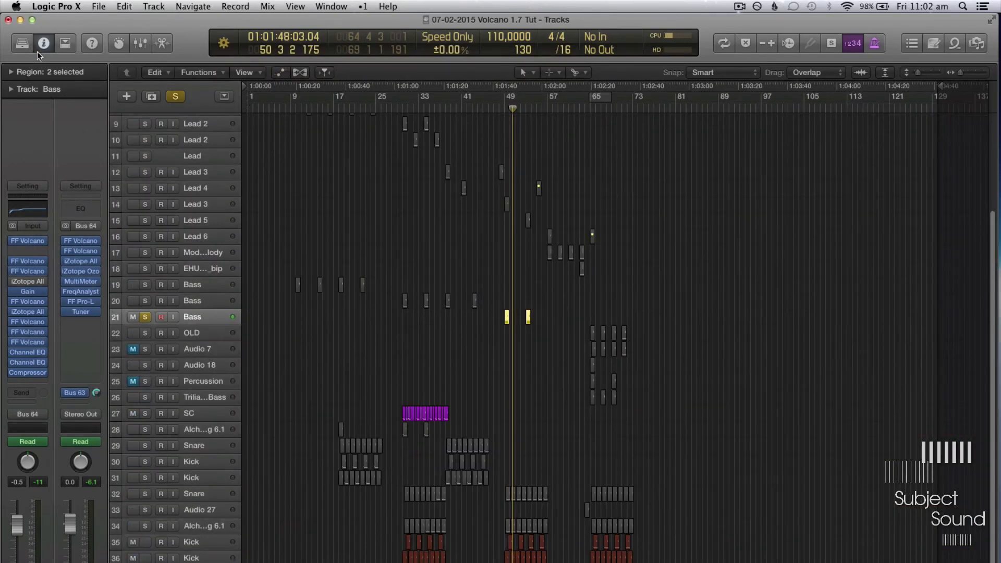
key("super+Up")
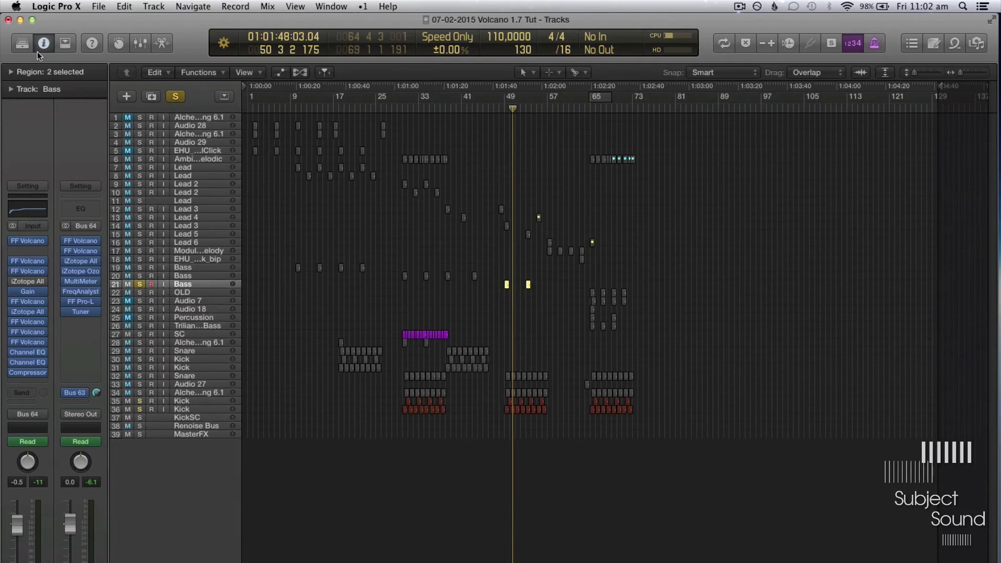
Turn off solo on the track 21 Bass track and switch solo mode off
key("ctrl+s")
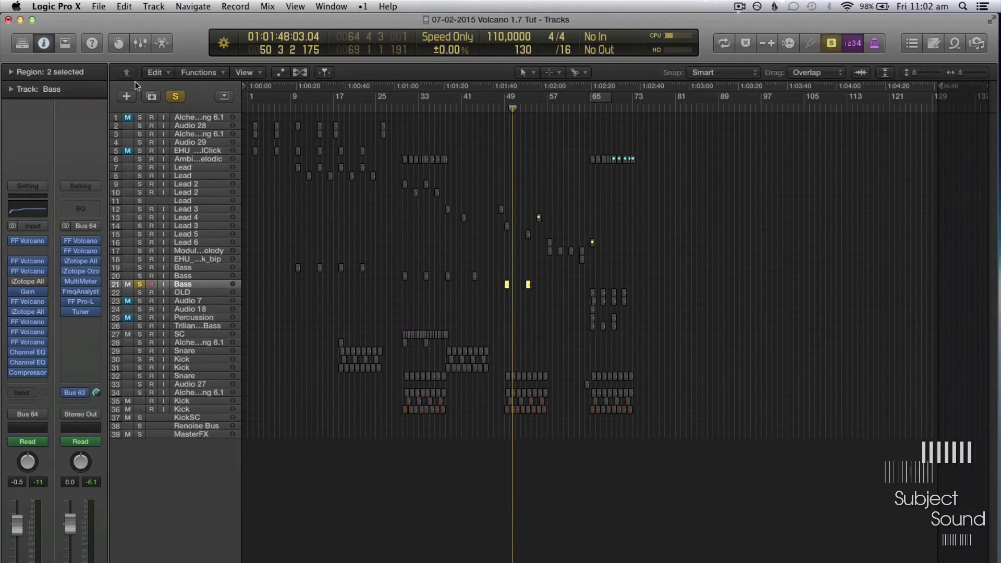
left_click(141, 284)
key("ctrl+s")
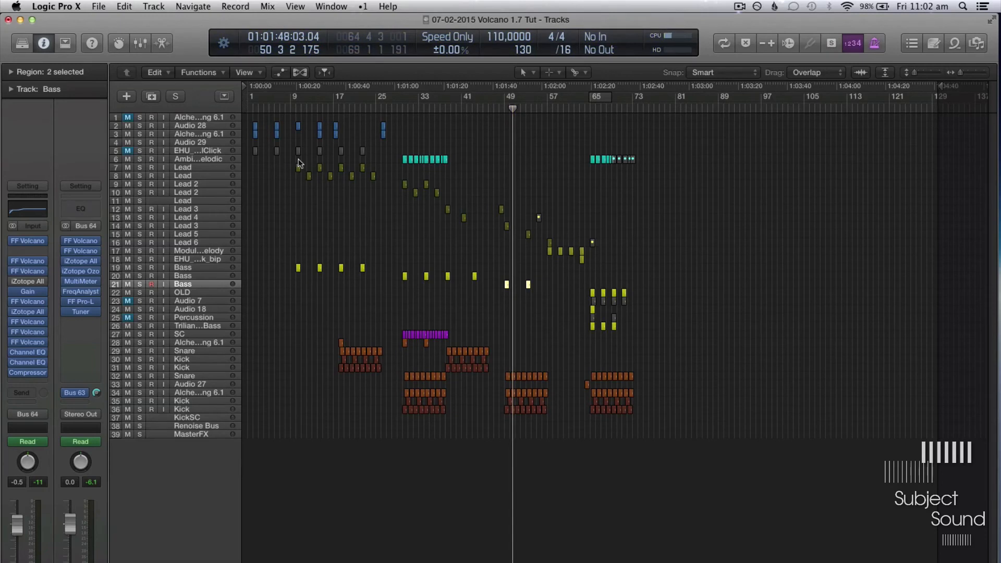
Select the Ambient Melodic track and look over how the lead and bass regions progress across the arrangement
left_click(223, 159)
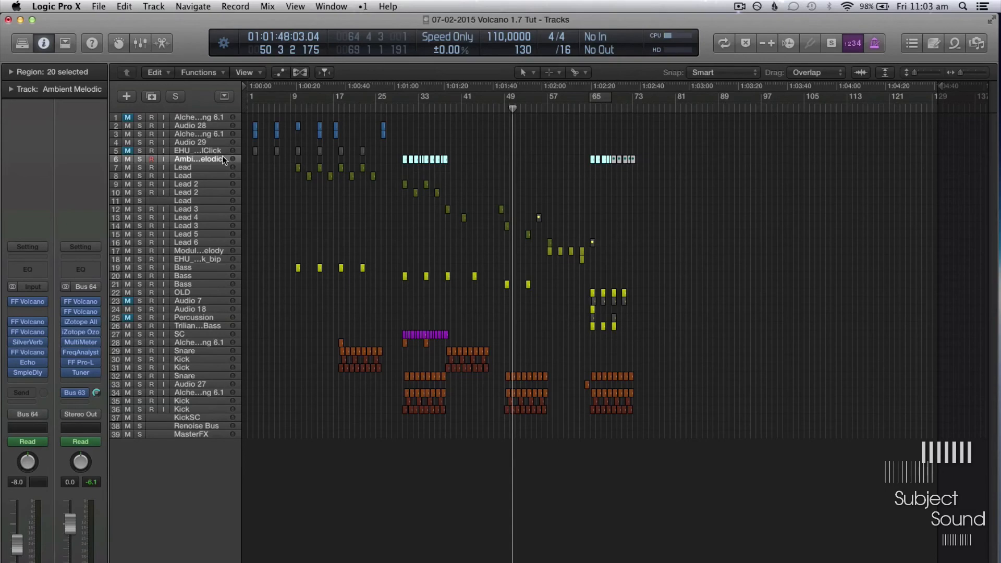
key("super+Down")
key("super+Down")
key("super+Down")
key("super+Down")
key("super+Down")
key("super+Right")
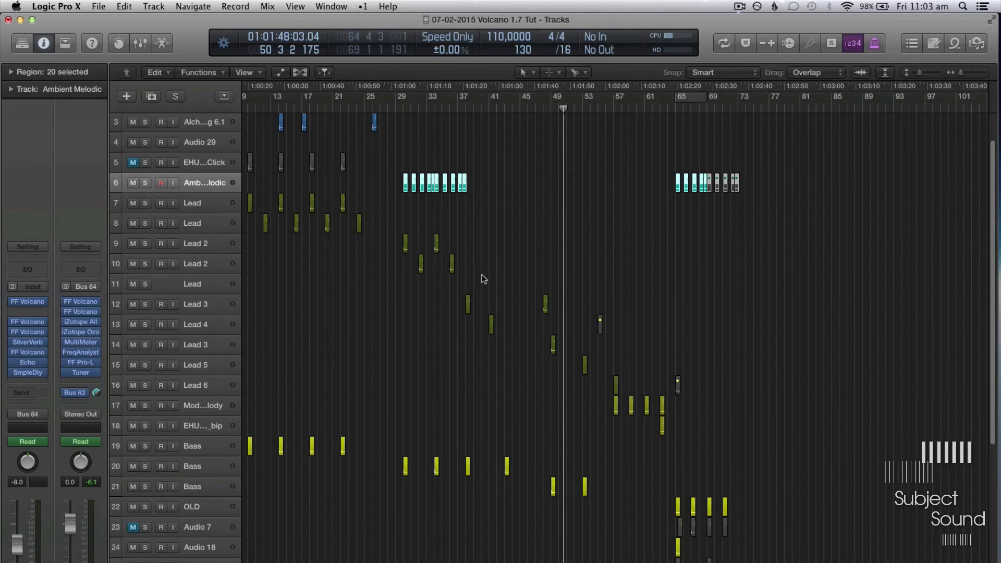
scroll(484, 279, "left", 4)
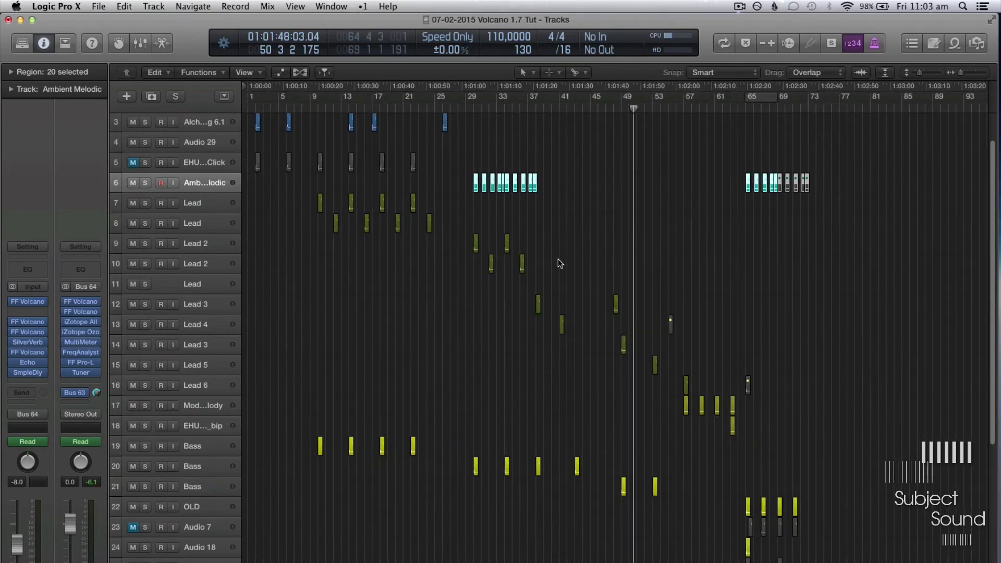
key("super+Right")
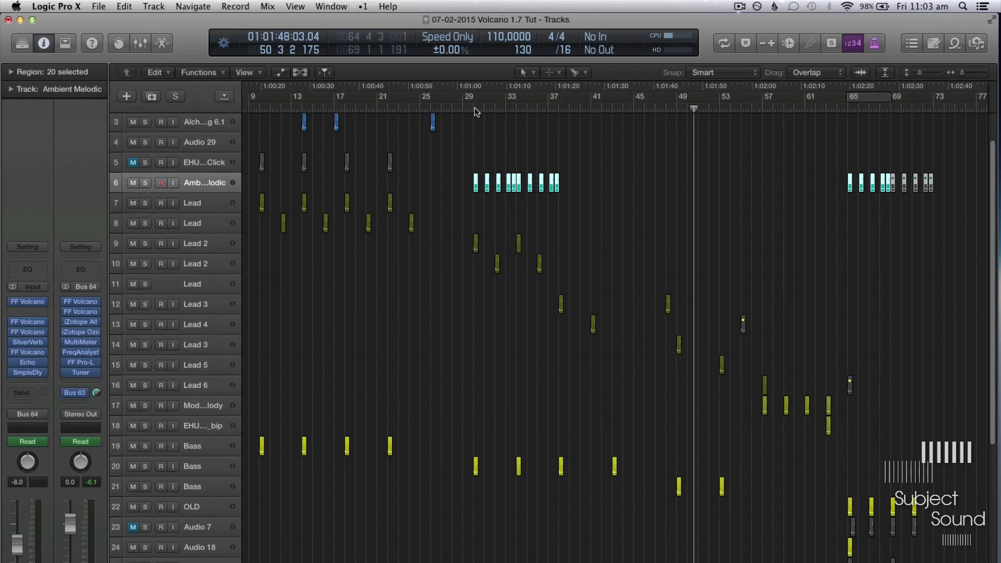
key("z")
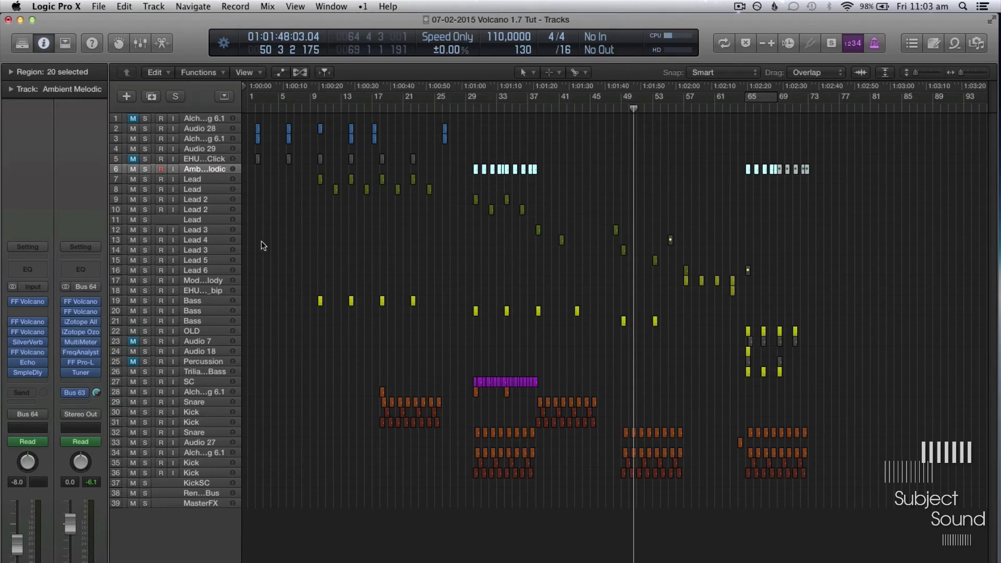
Select the Lead 5 track, play the full arrangement from just before bar 30, and raise the system volume
left_click(216, 258)
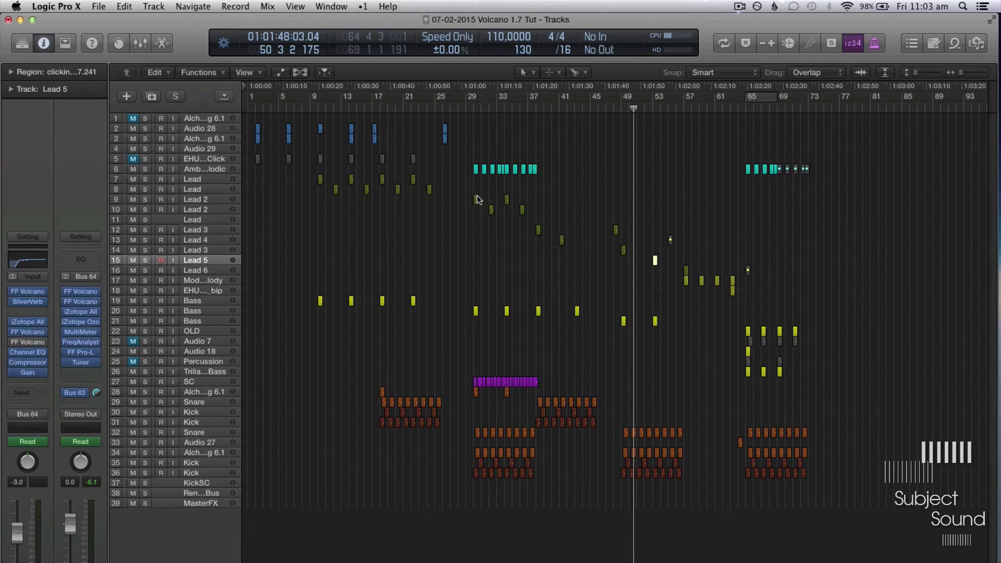
left_click(419, 108)
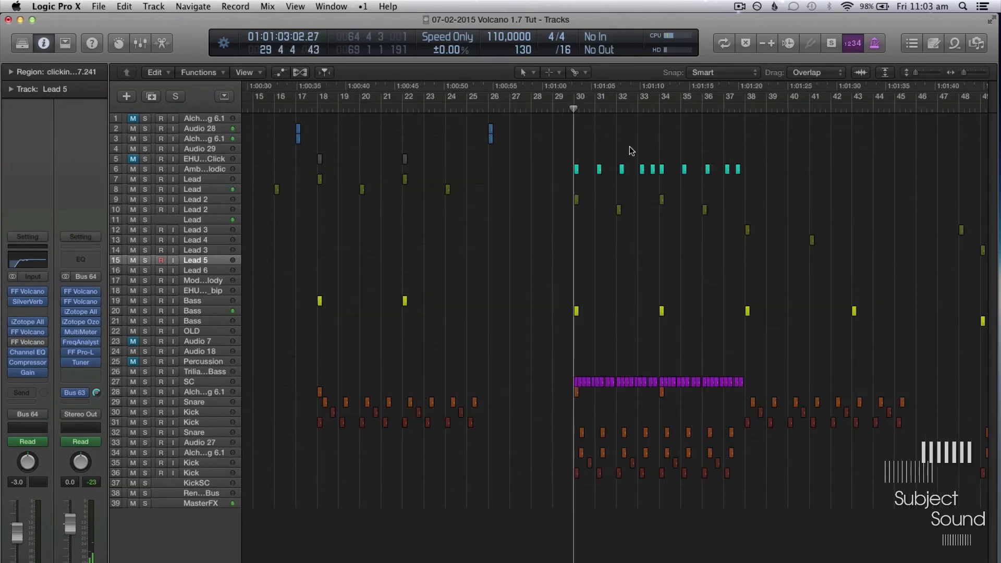
scroll(630, 146, "right", 2)
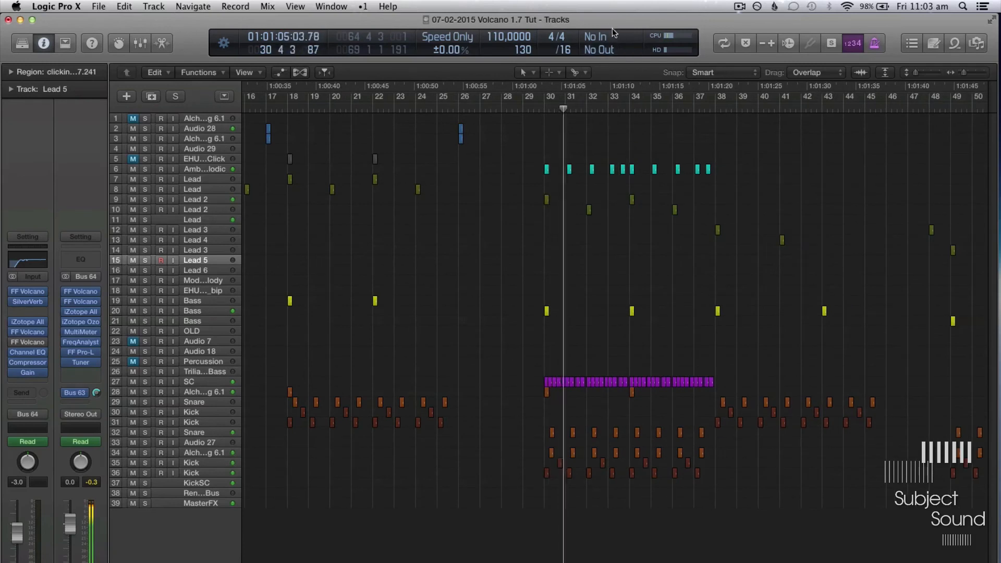
key("XF86AudioRaiseVolume")
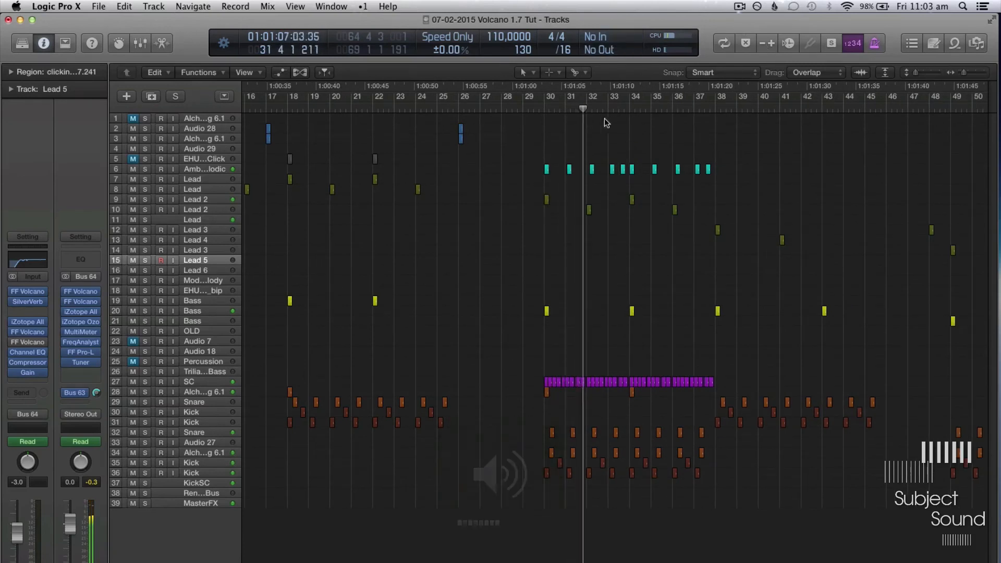